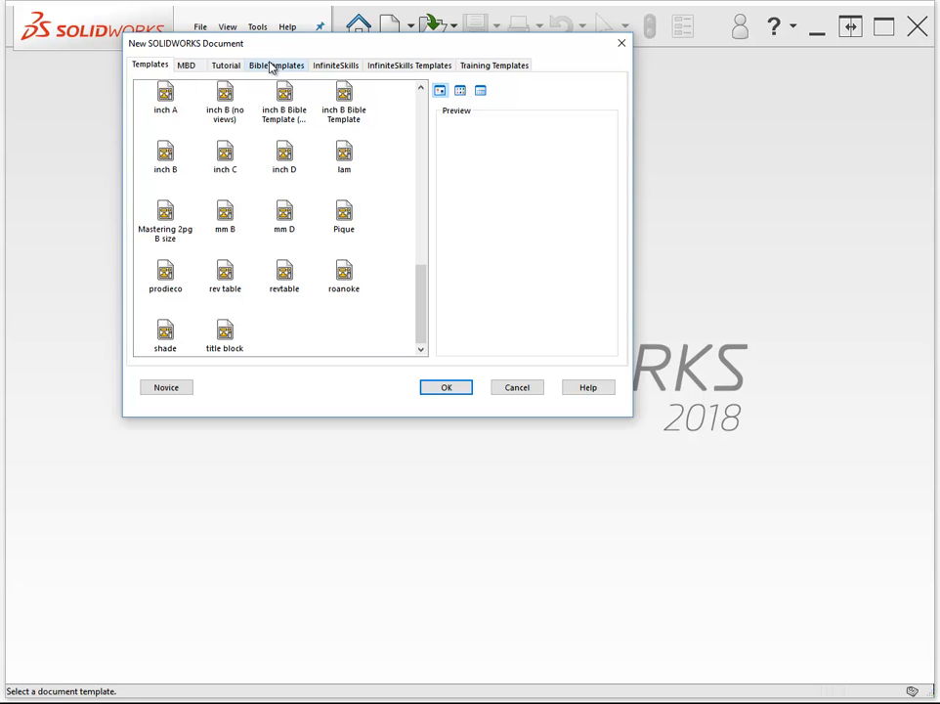
Step: Create a new drawing from the "Mastering 2pg B size" template
mouse_move(422, 286)
left_mouse_down()
mouse_move(408, 122)
mouse_move(427, 134)
mouse_move(424, 227)
left_mouse_up()
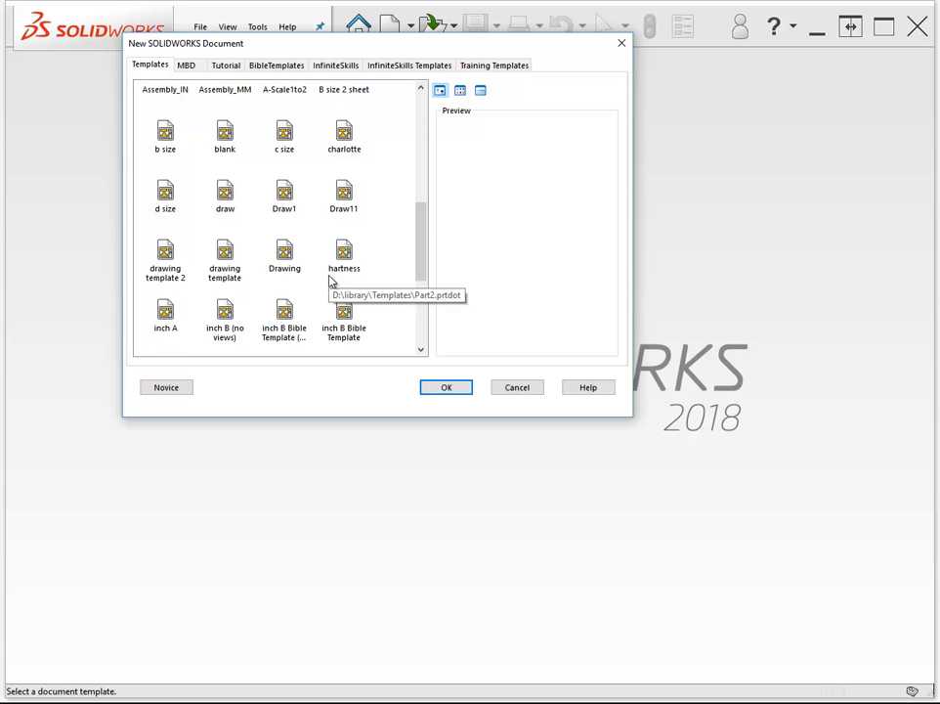
left_click_drag(422, 252, 423, 316)
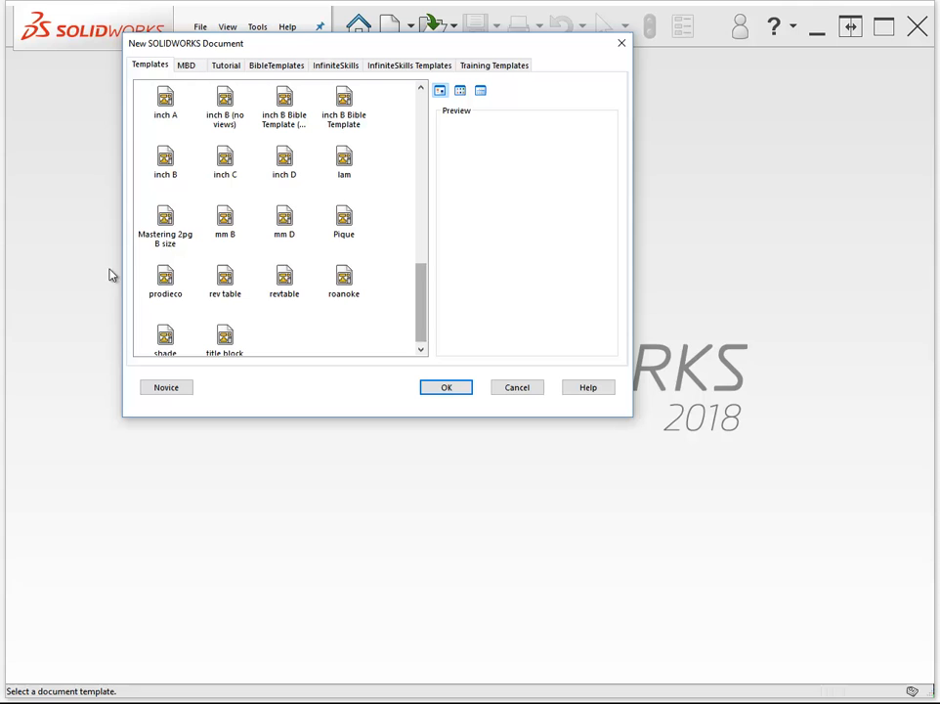
double_click(166, 233)
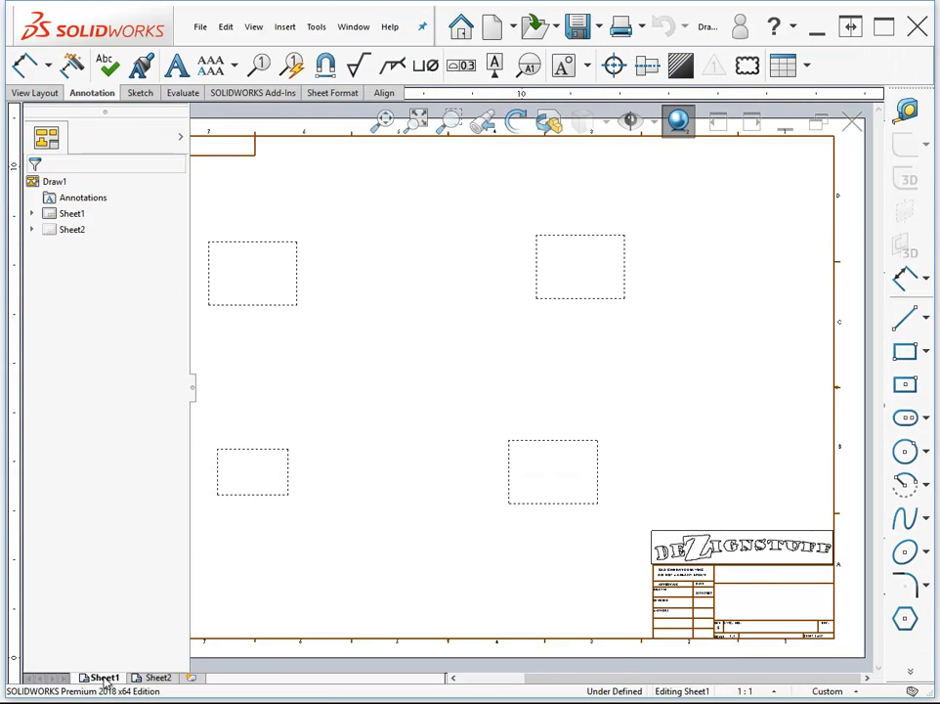
Step: Inspect both sheets of the new drawing and the empty title block on Sheet1
left_click(153, 679)
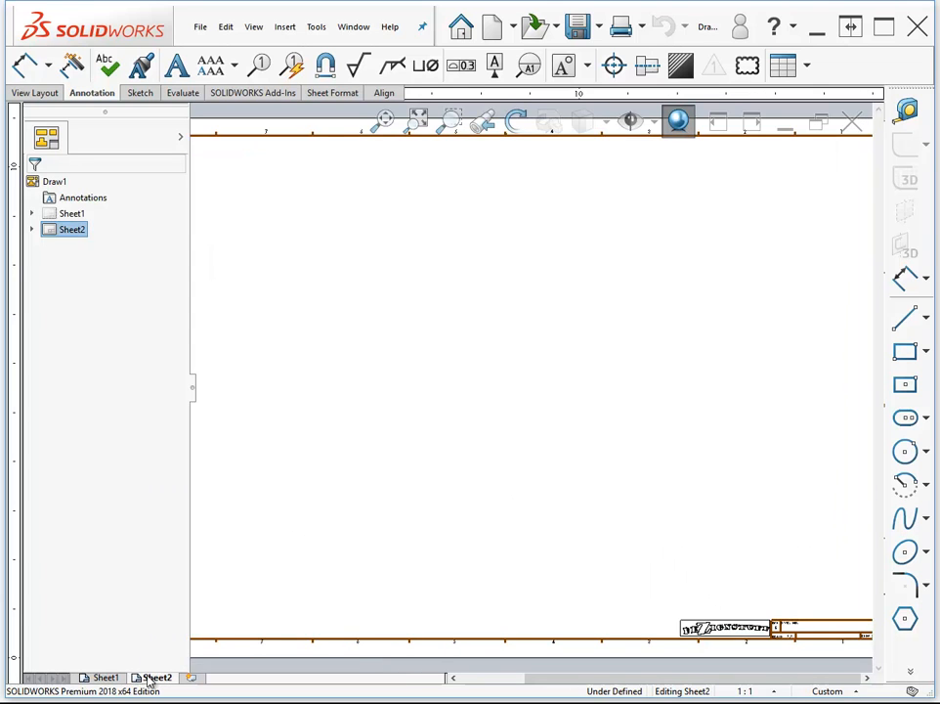
left_click(102, 677)
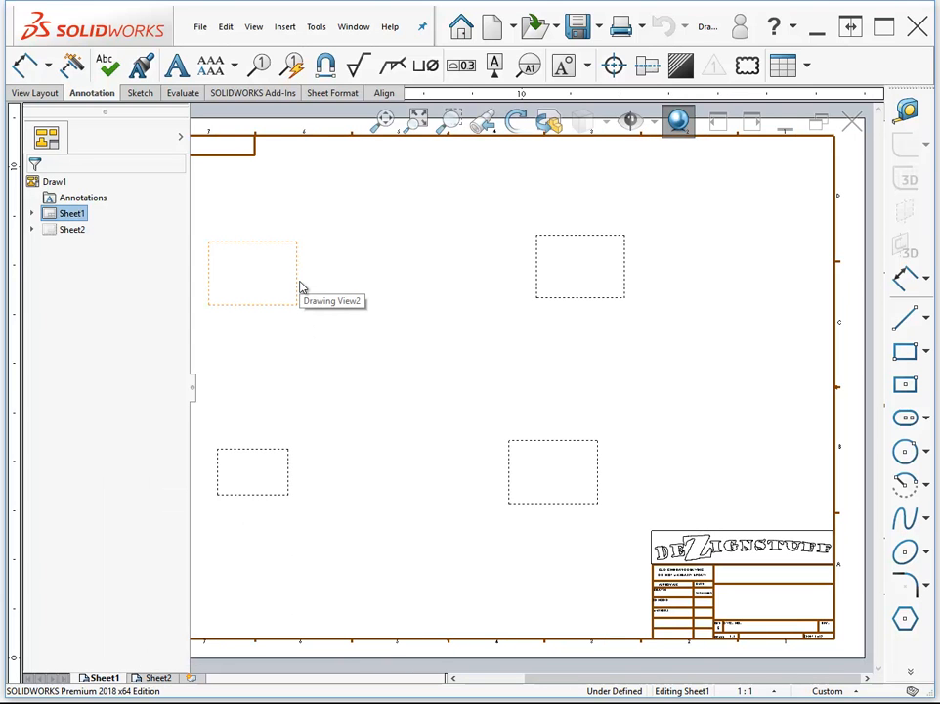
left_click(286, 392)
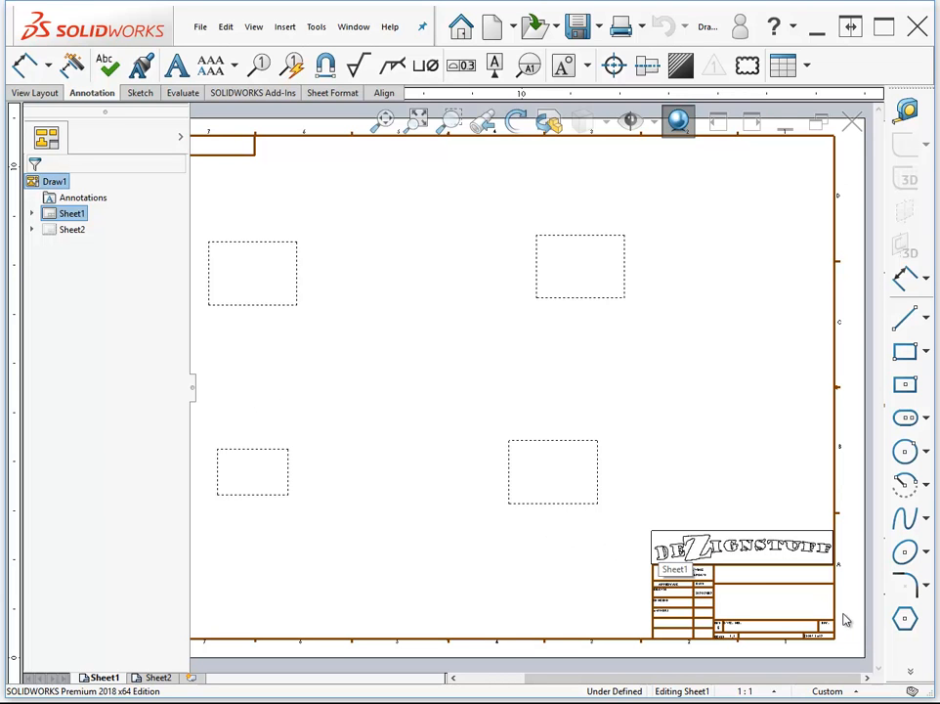
scroll(829, 626, "down", 5)
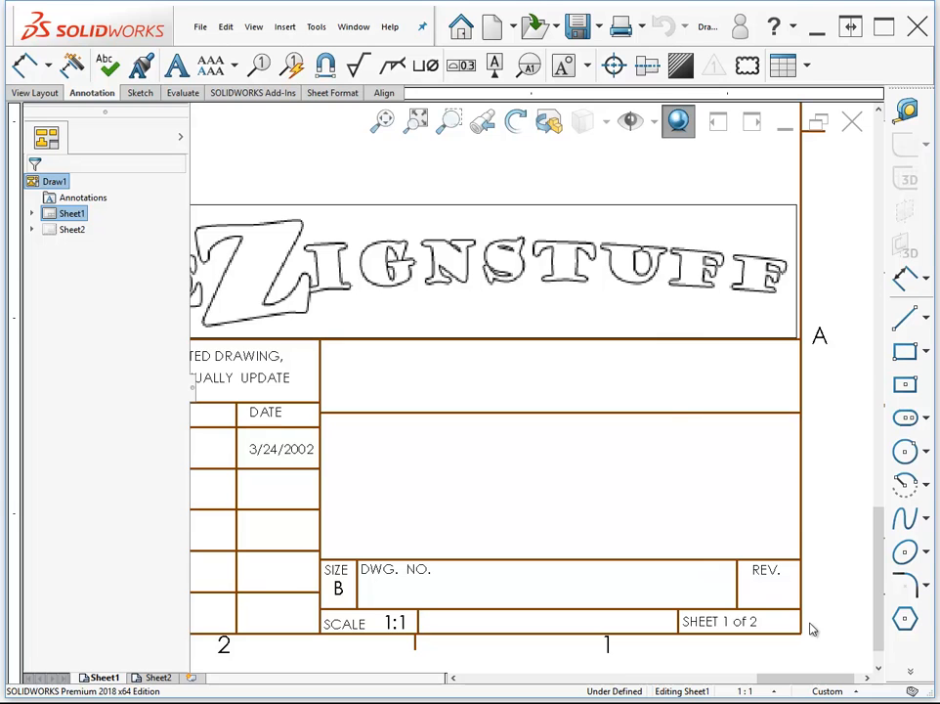
scroll(817, 627, "up", 1)
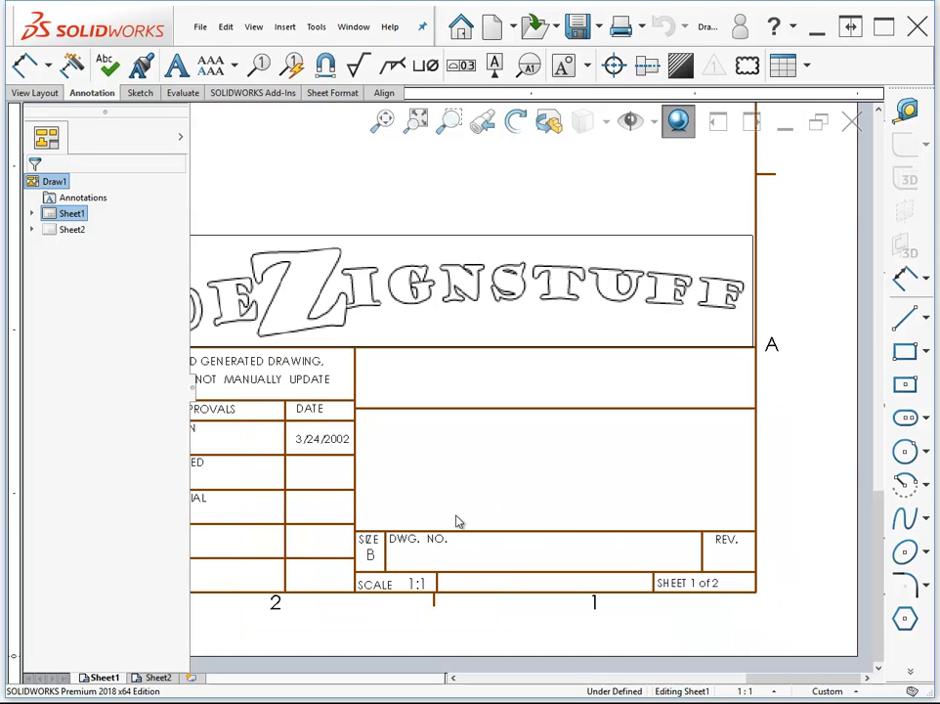
left_click_drag(790, 675, 775, 681)
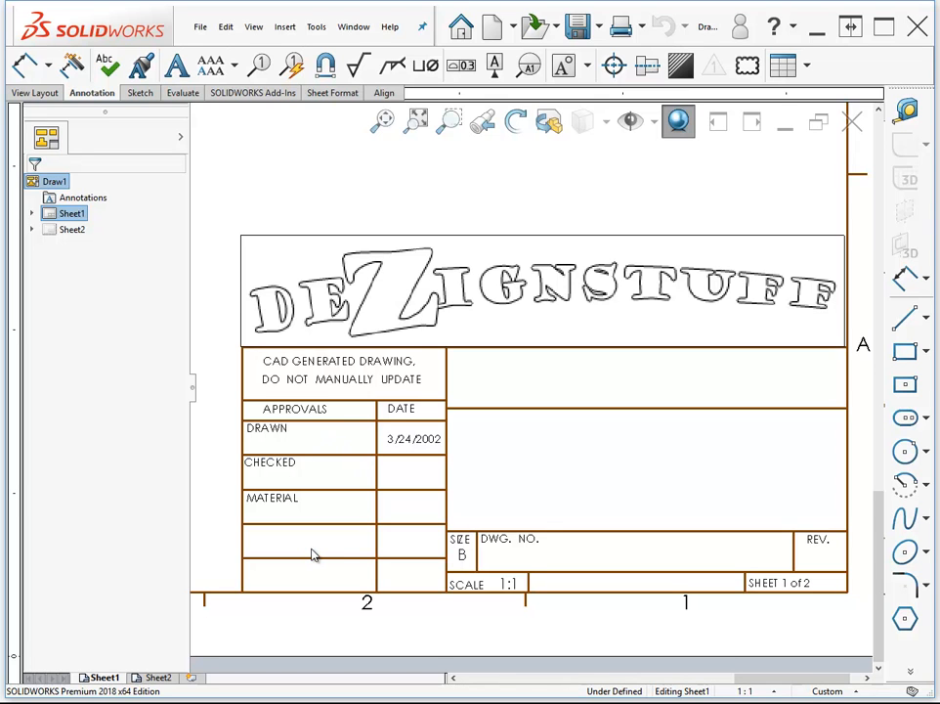
key("f")
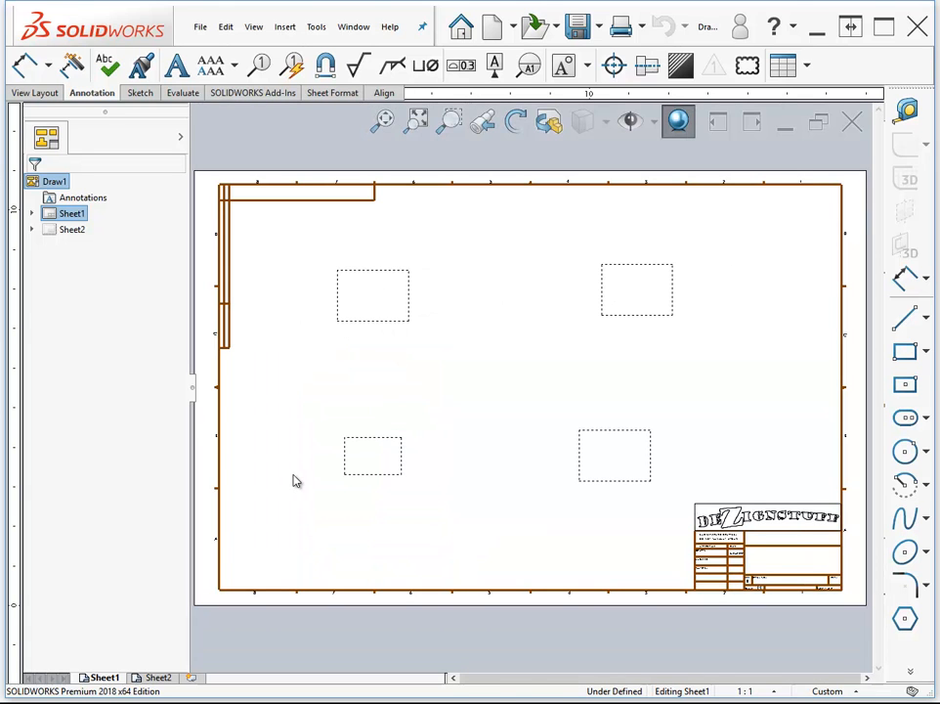
Step: Insert the model dump truck frame.SLDPRT into the predefined front view (Drawing View1) on Sheet1
left_click(373, 456)
double_click(372, 452)
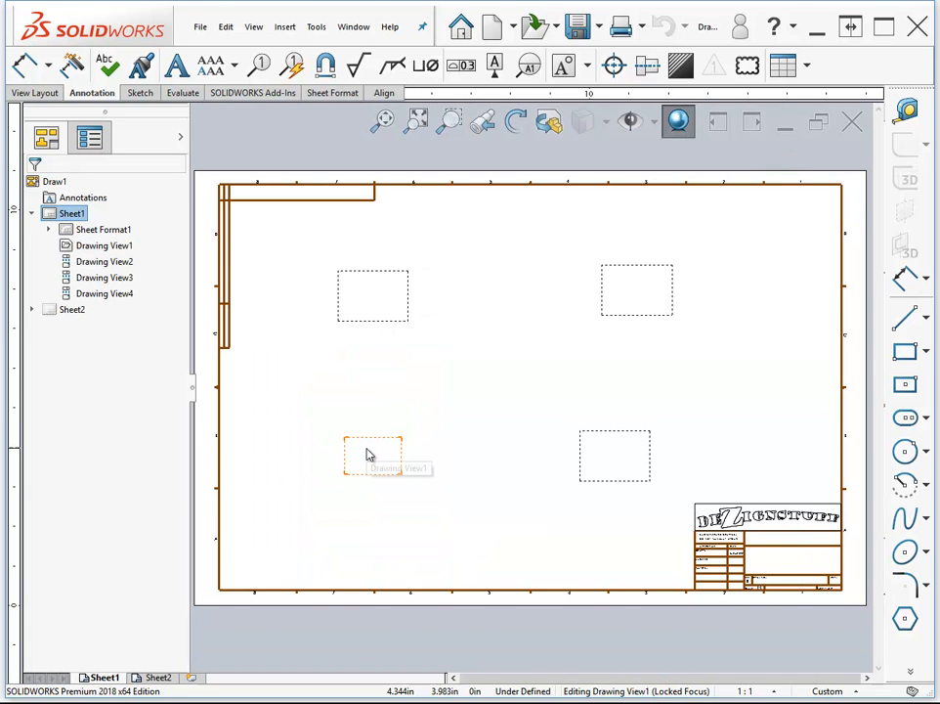
left_click(369, 452)
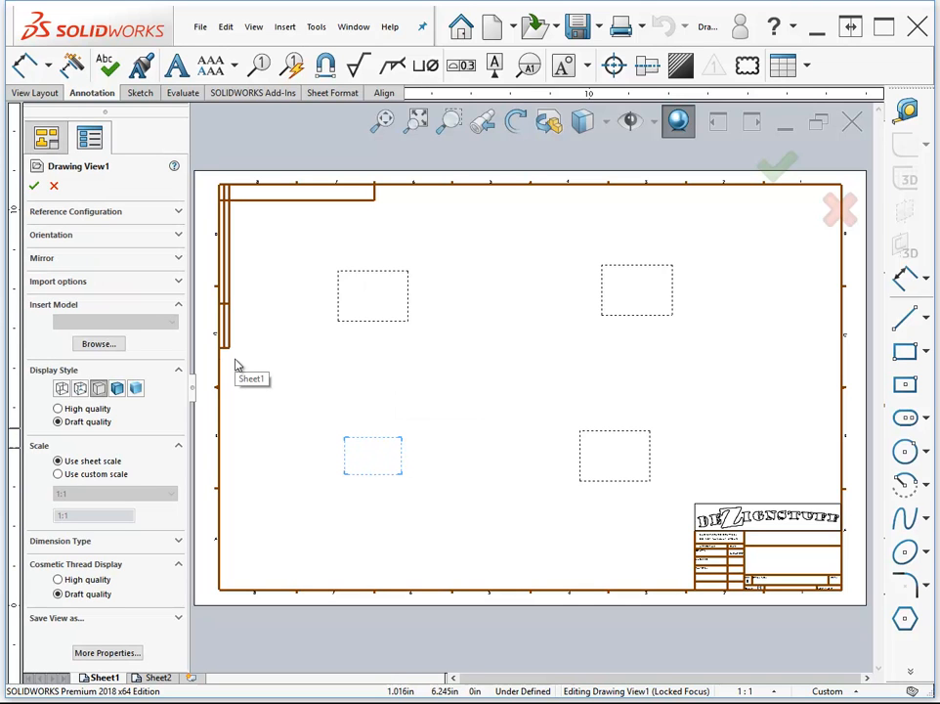
left_click(98, 345)
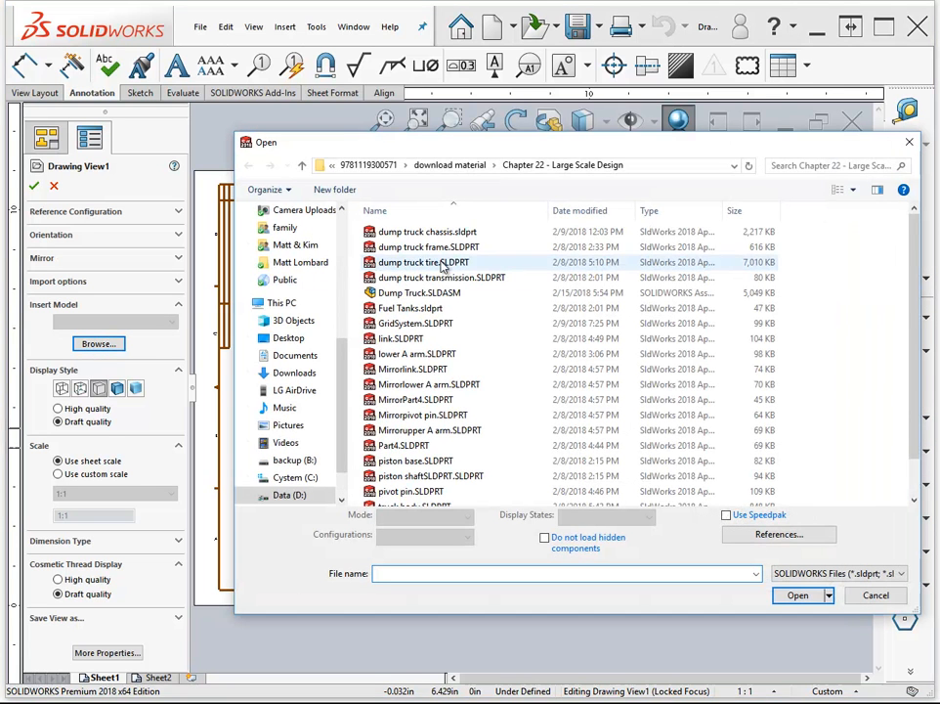
left_click(402, 251)
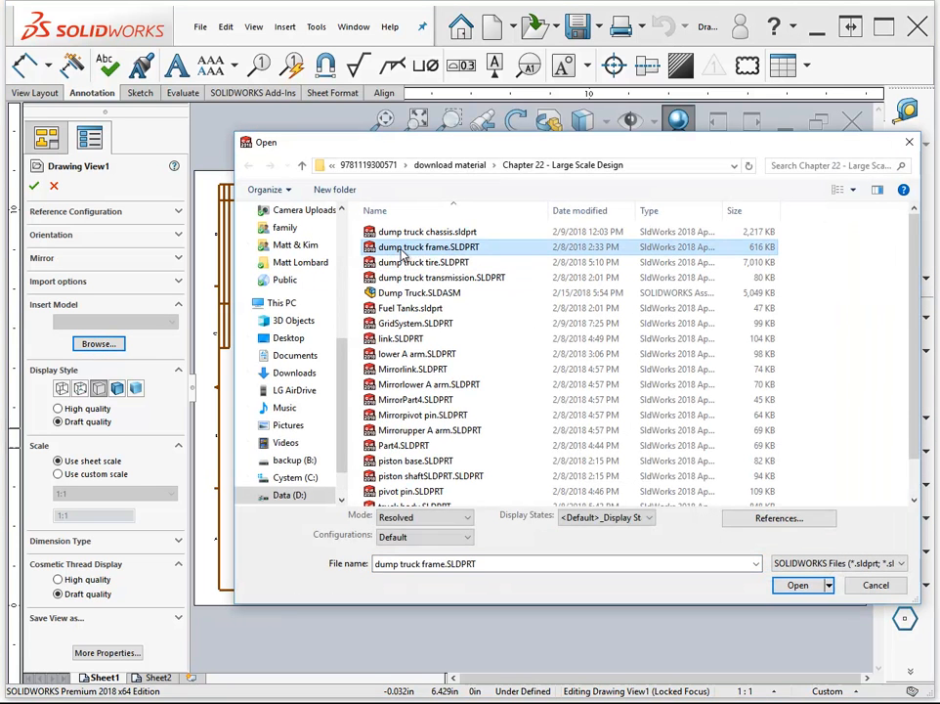
left_click(797, 585)
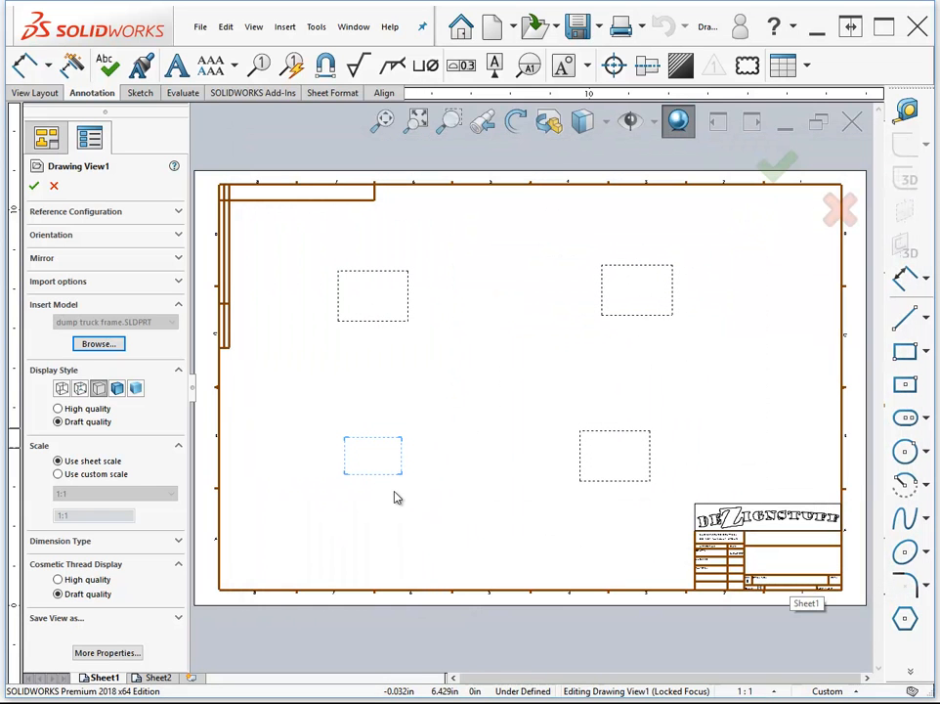
left_click(34, 186)
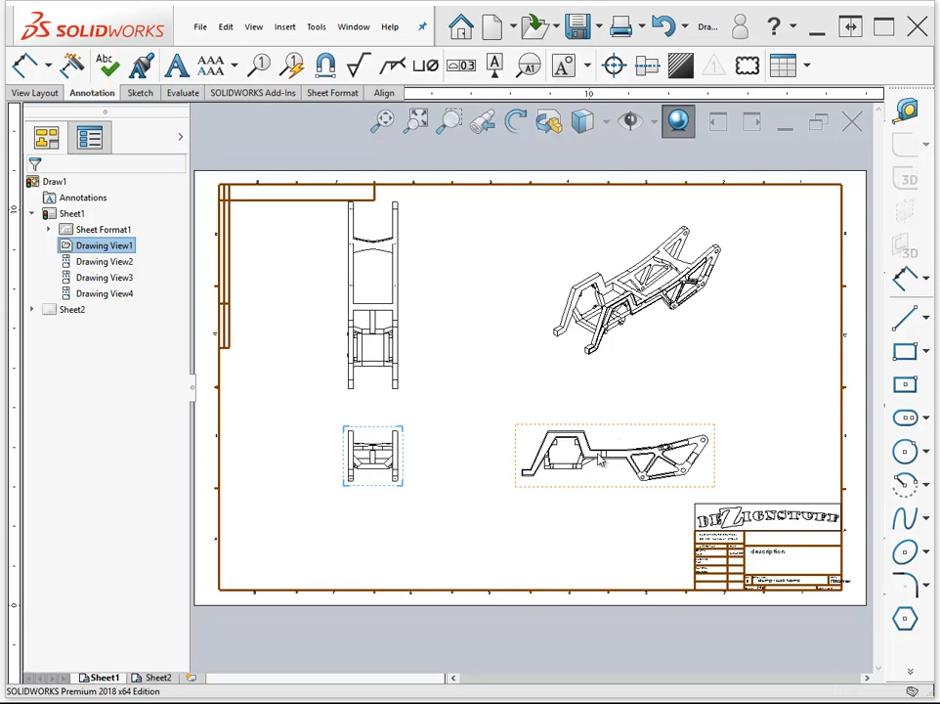
Step: Examine the approval, material, description, drawing number, scale and revision fields in the Sheet1 title block
mouse_move(154, 679)
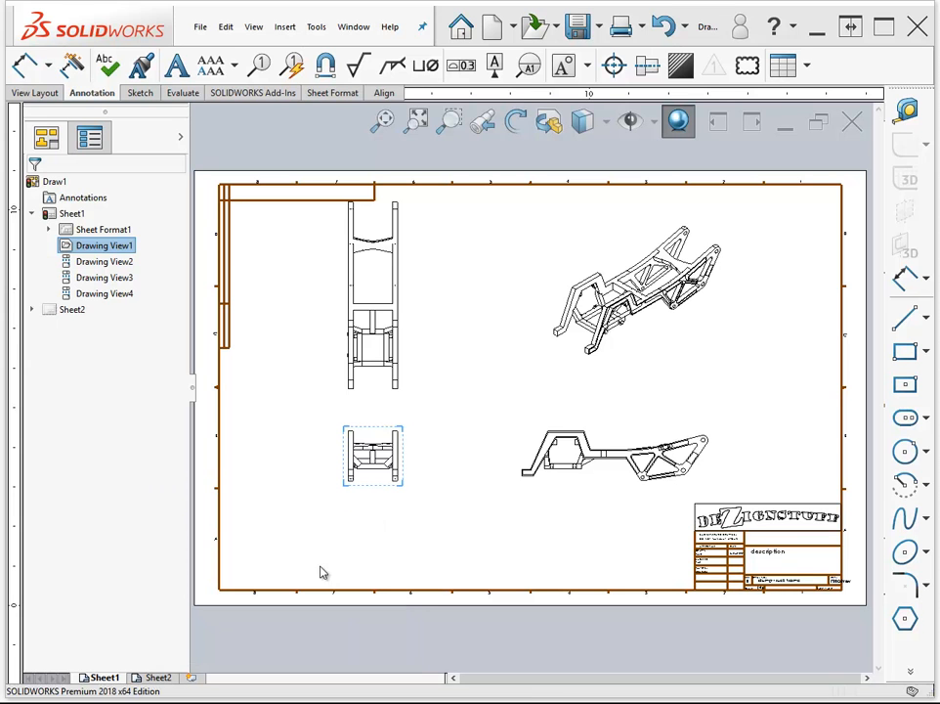
left_click(559, 531)
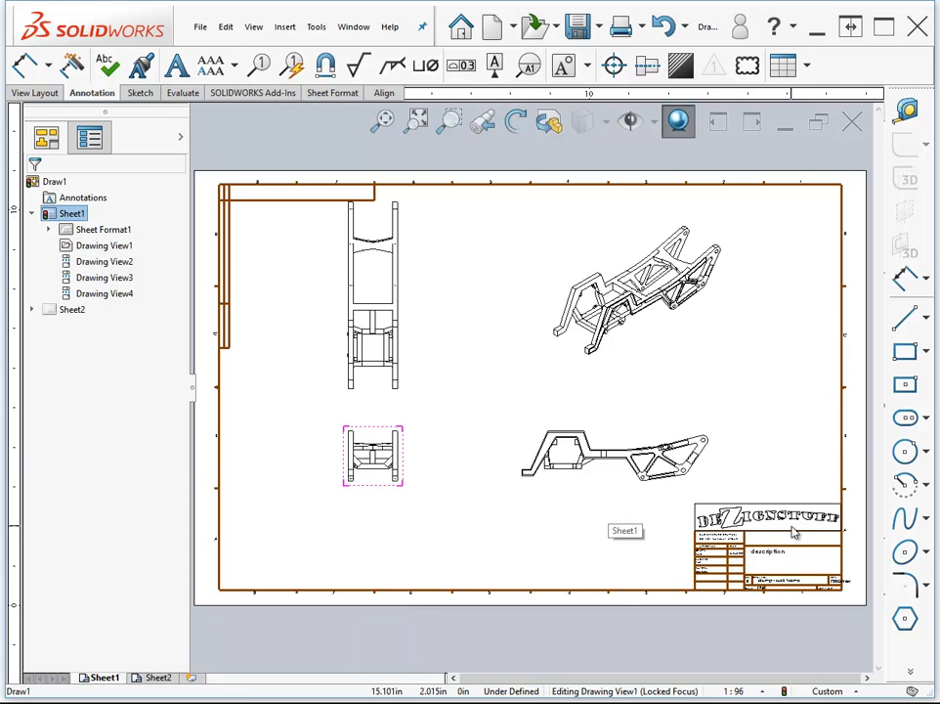
scroll(794, 529, "down", 6)
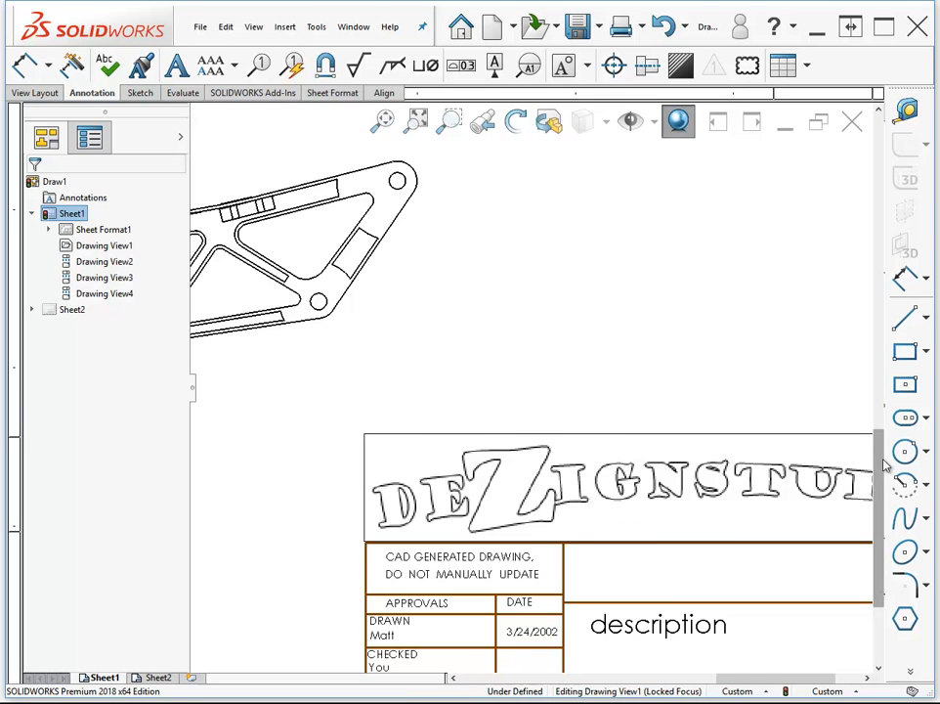
left_click_drag(885, 456, 884, 510)
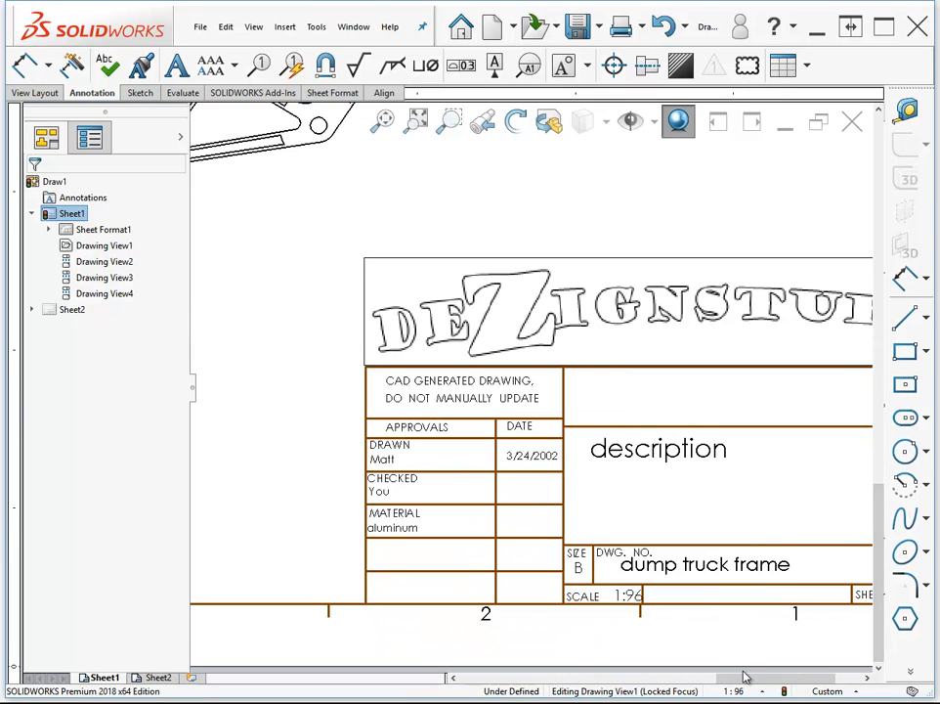
left_click_drag(741, 676, 759, 687)
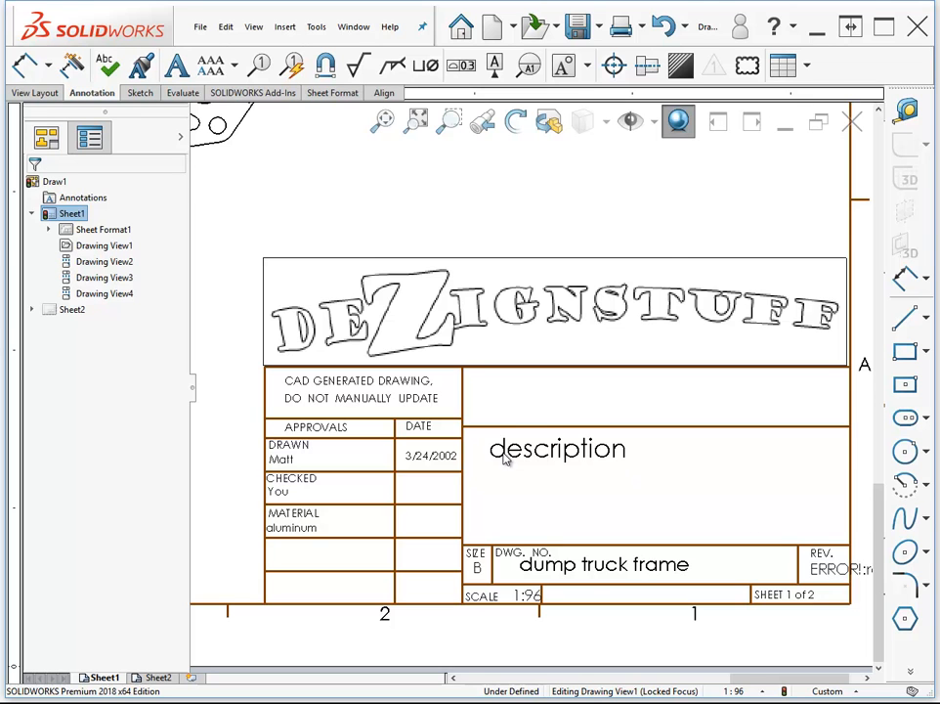
key("f")
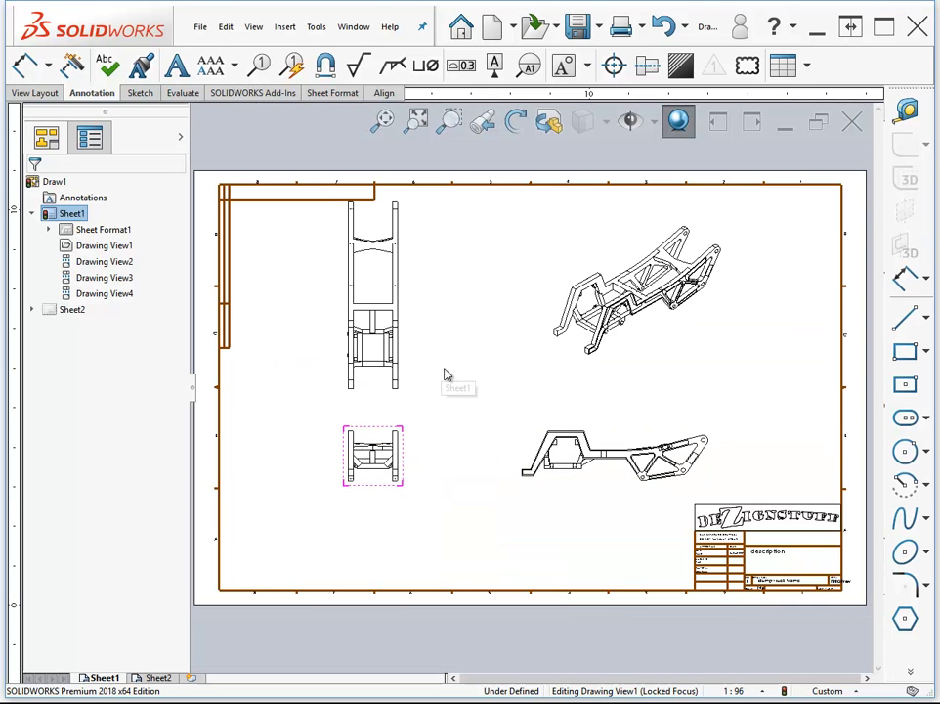
Step: Open the dump truck frame part from the top view of the drawing
left_click(372, 310)
right_click(387, 246)
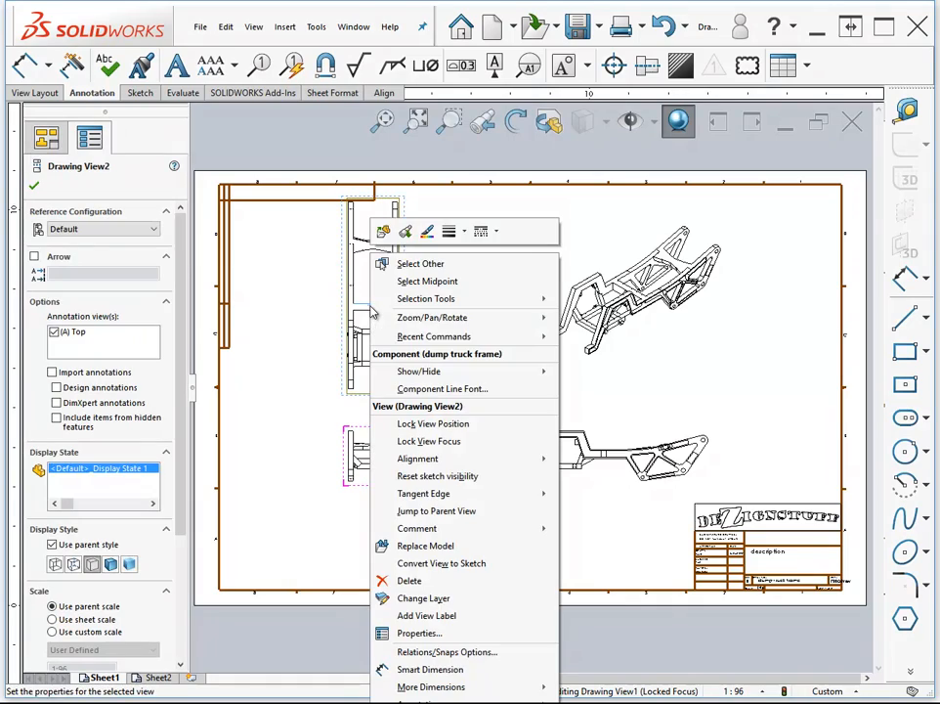
left_click(389, 233)
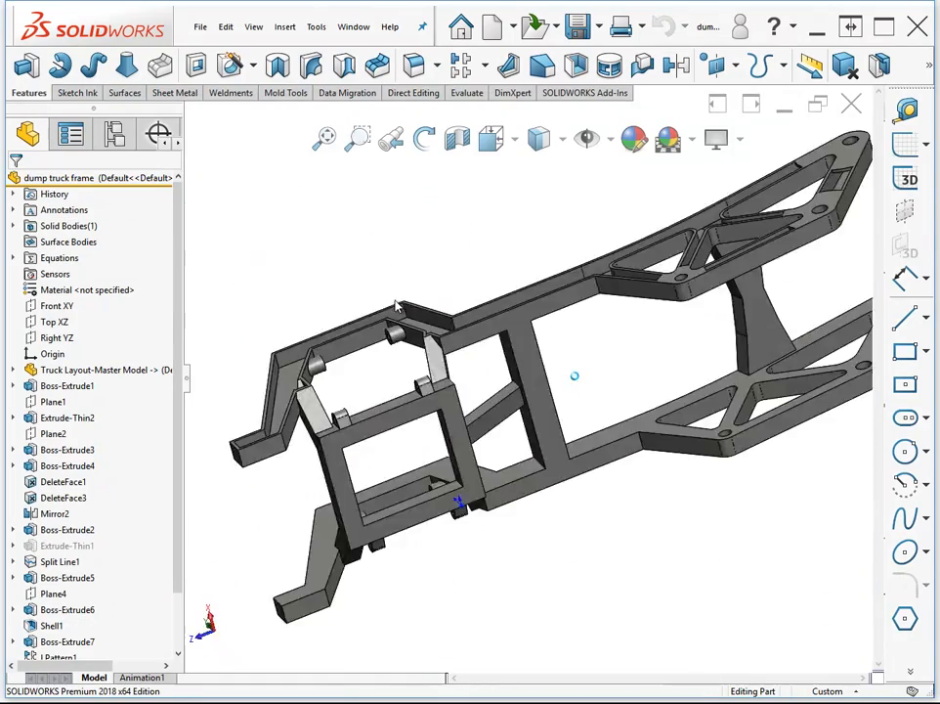
Step: Rename the part's custom property "revision" to "rev" in the file properties
left_click(201, 26)
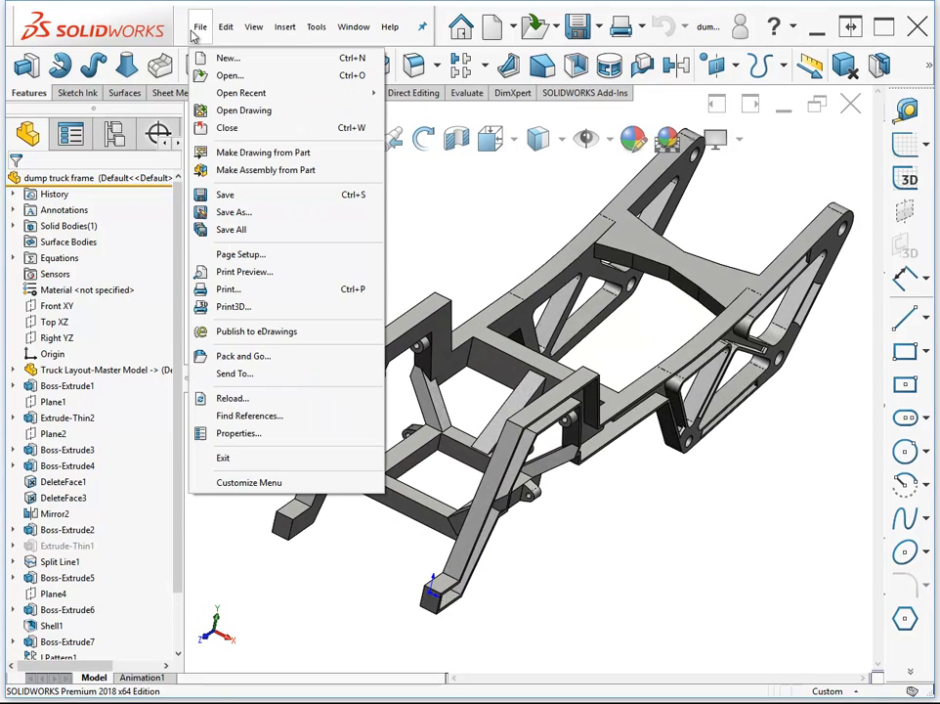
left_click(250, 433)
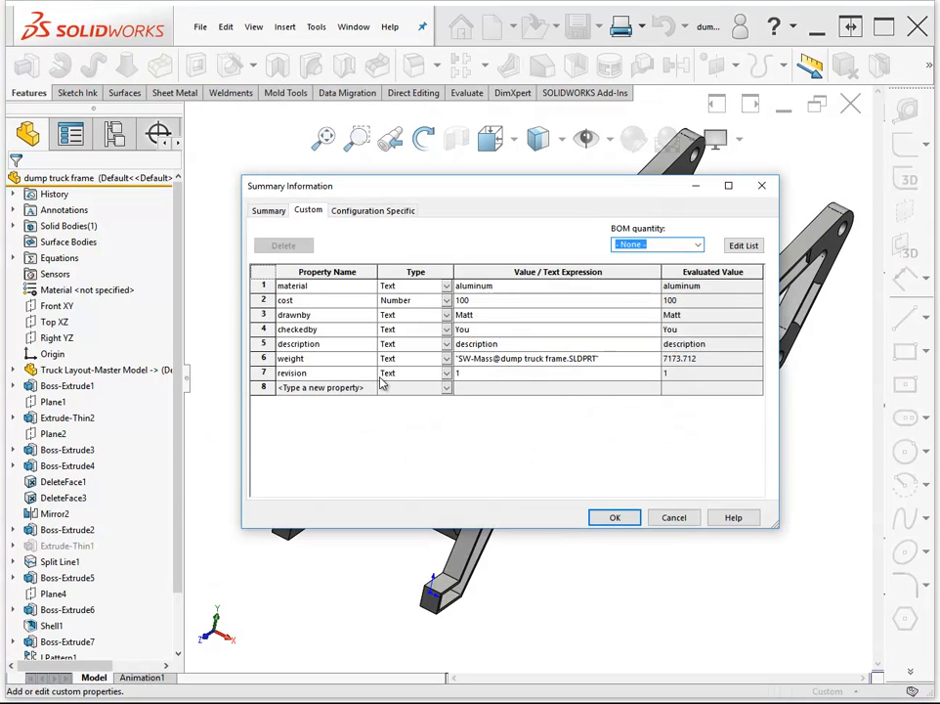
left_click(287, 373)
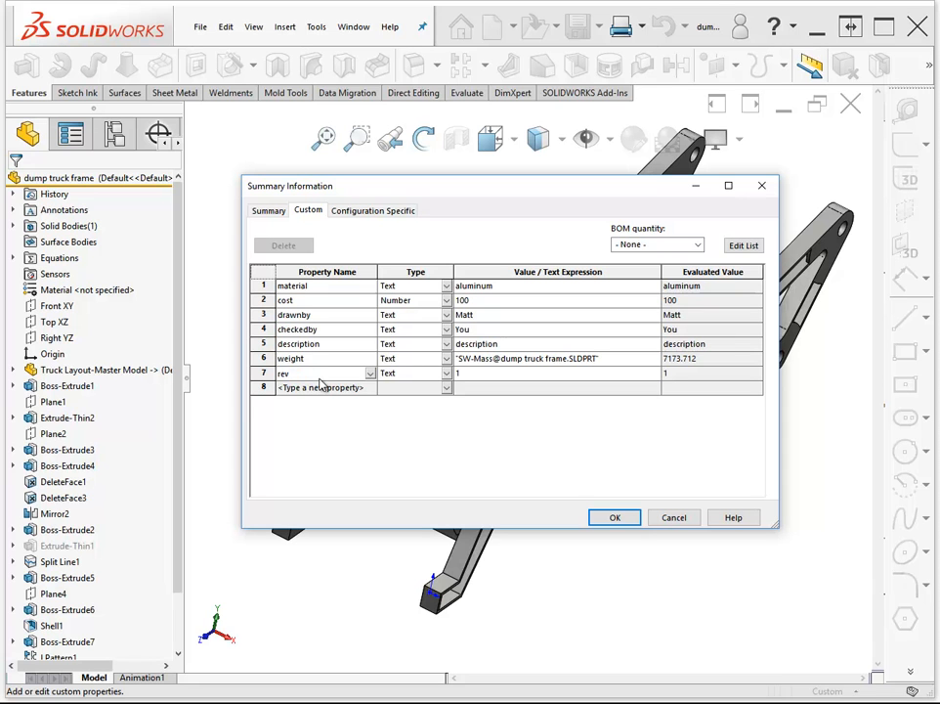
left_click(615, 517)
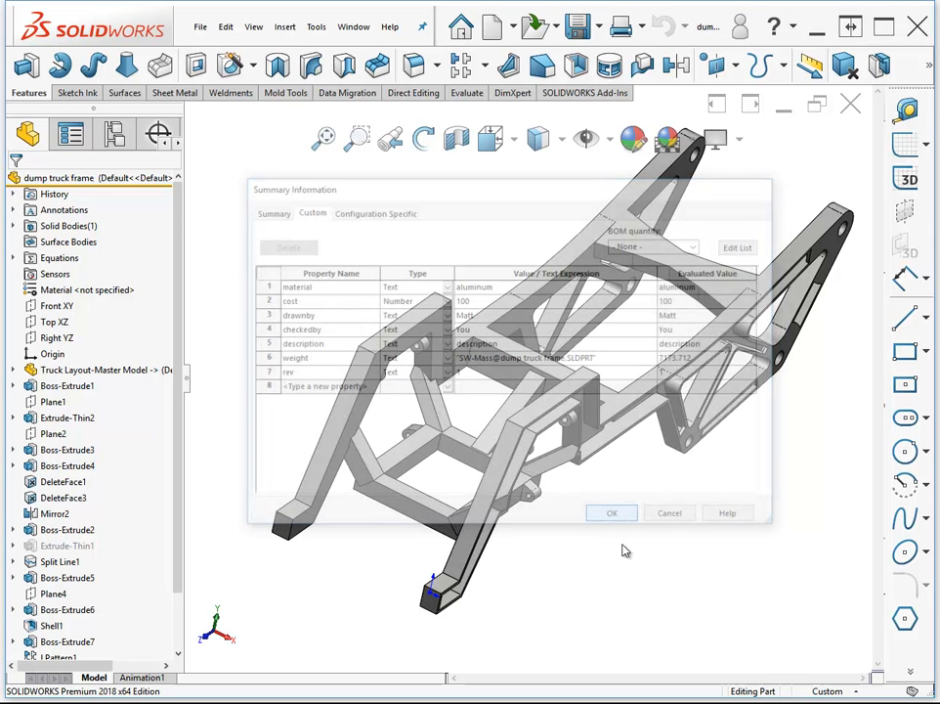
Step: Return to the drawing and check the revision field in the Sheet1 title block
key("ctrl+Tab")
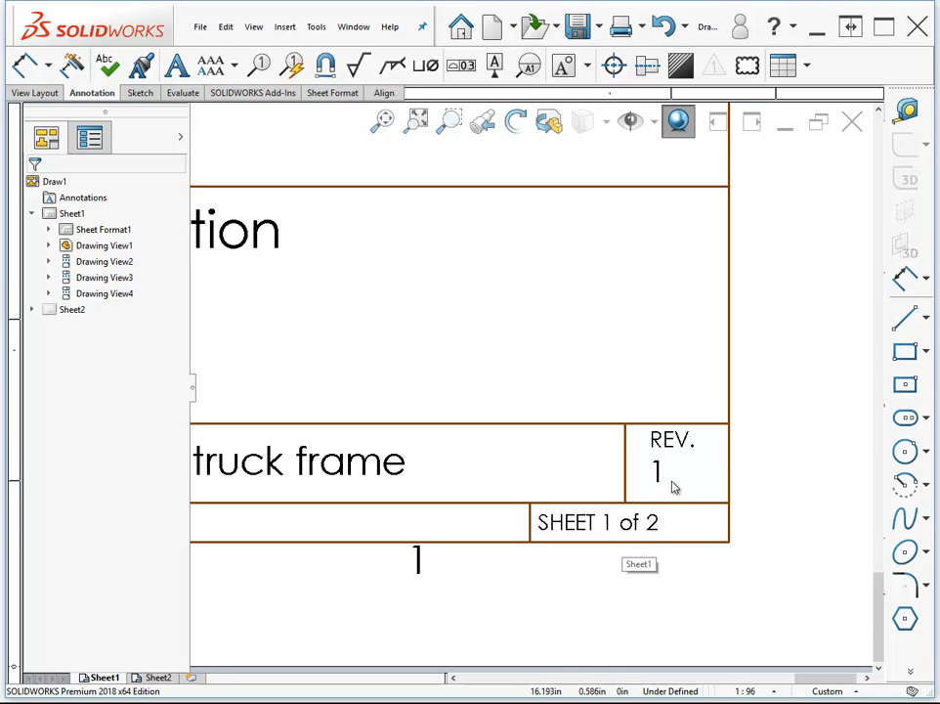
scroll(681, 486, "up", 5)
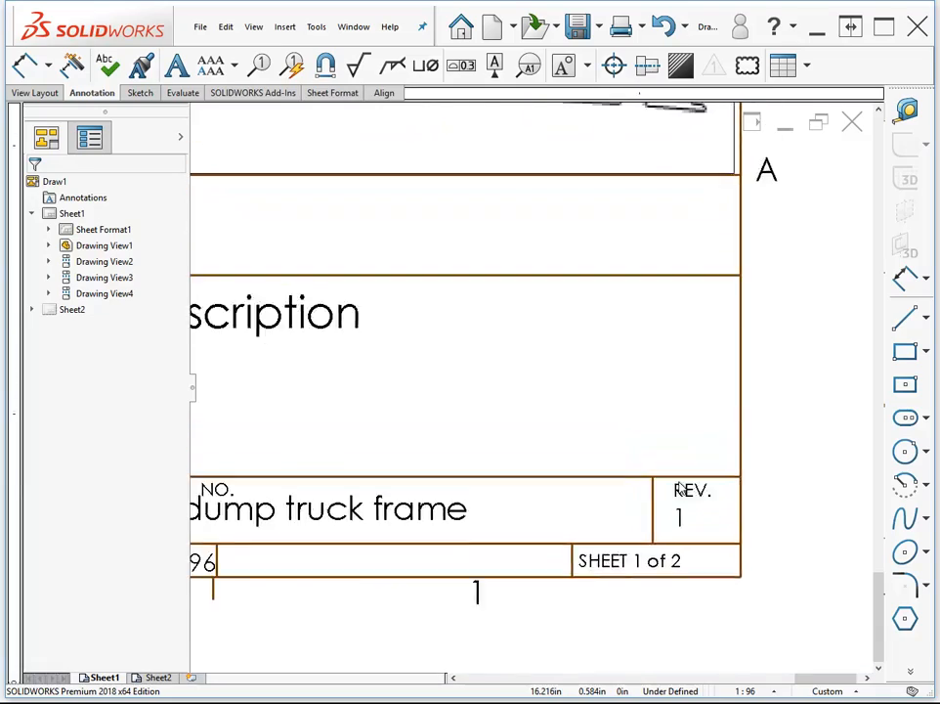
scroll(682, 485, "up", 6)
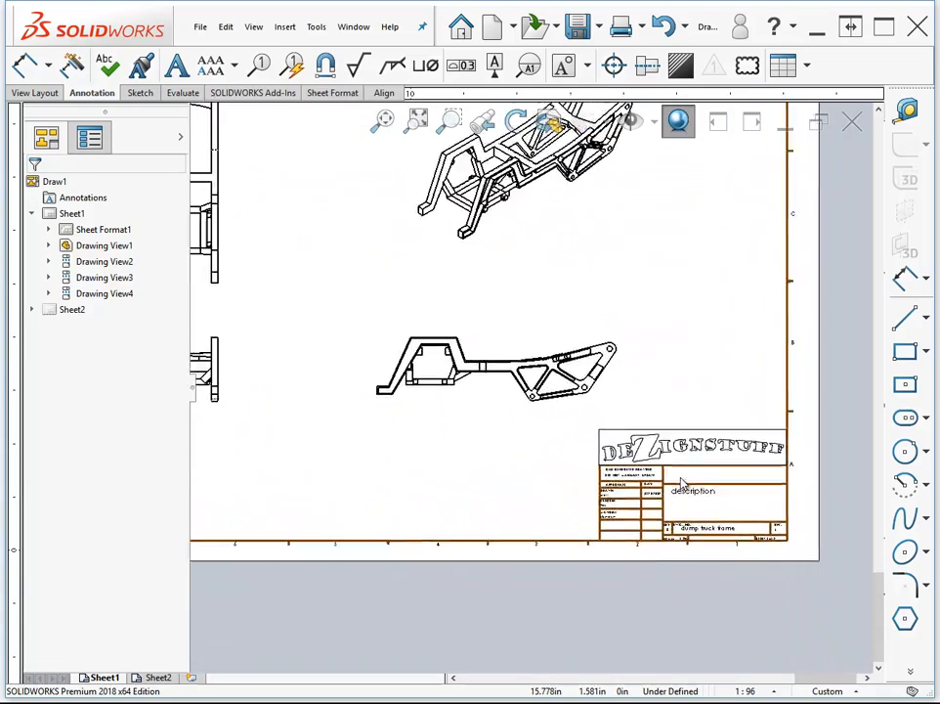
scroll(682, 483, "up", 6)
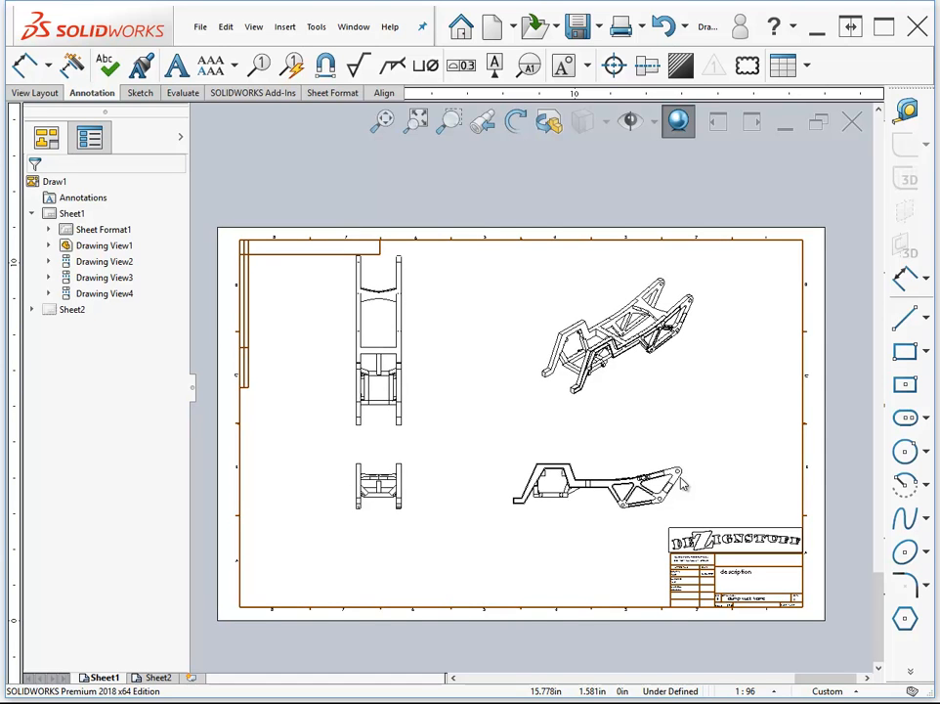
Step: Place a front view of Dump Truck.SLDASM and an isometric view projected from it on Sheet2
left_click(154, 677)
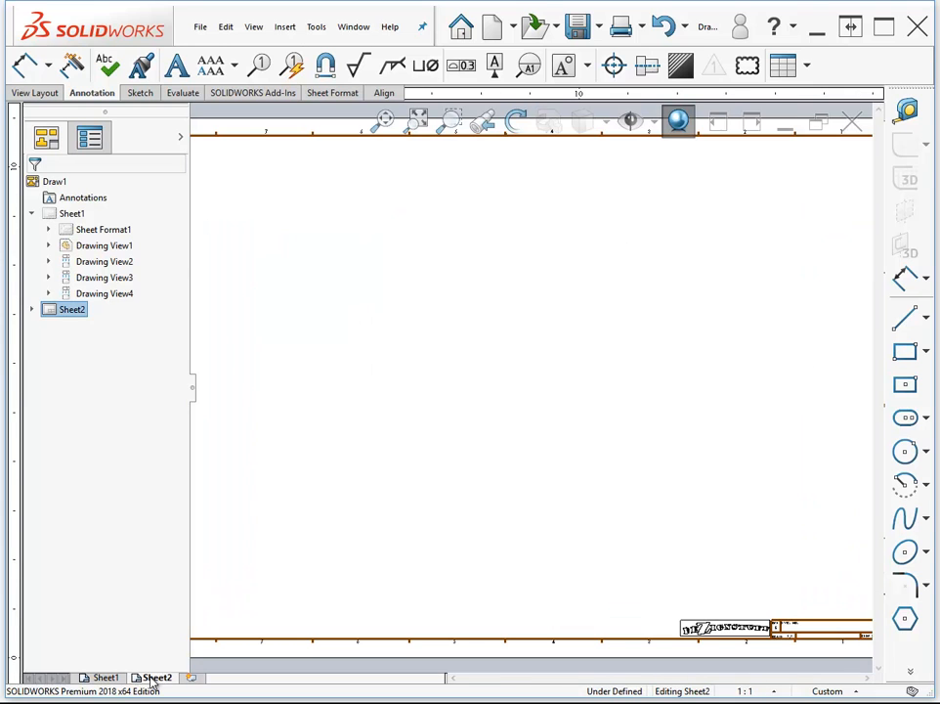
left_click(283, 33)
left_click(284, 29)
left_click(287, 31)
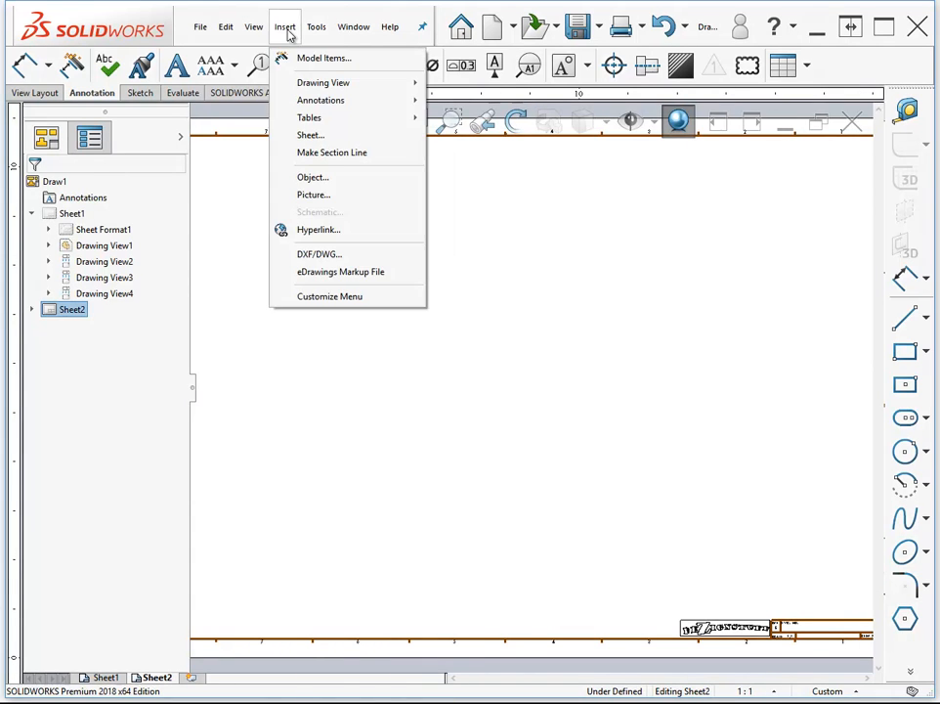
mouse_move(311, 83)
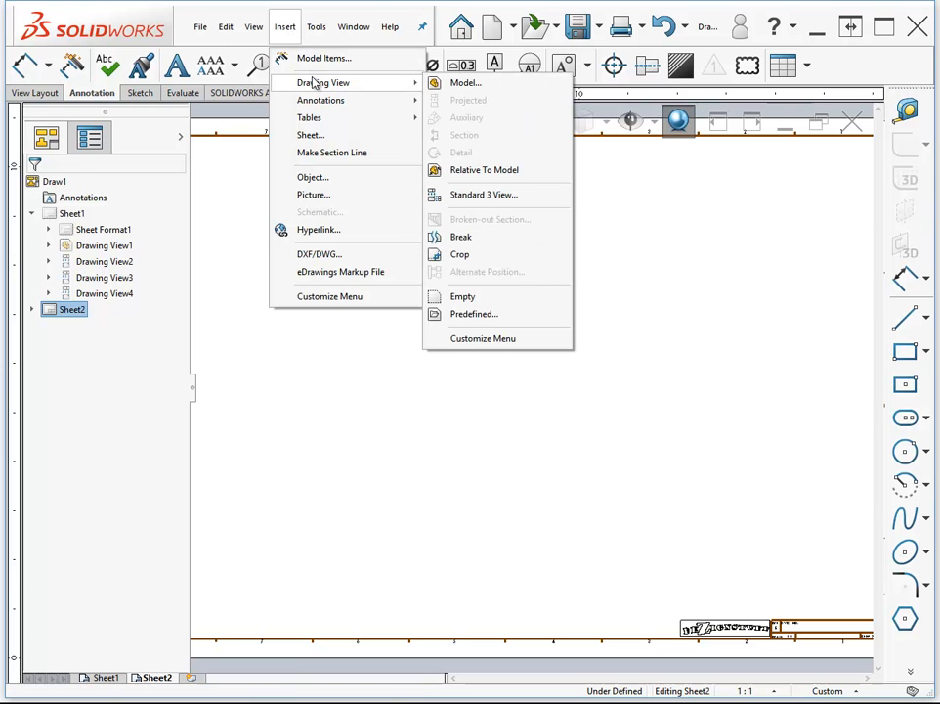
left_click(452, 84)
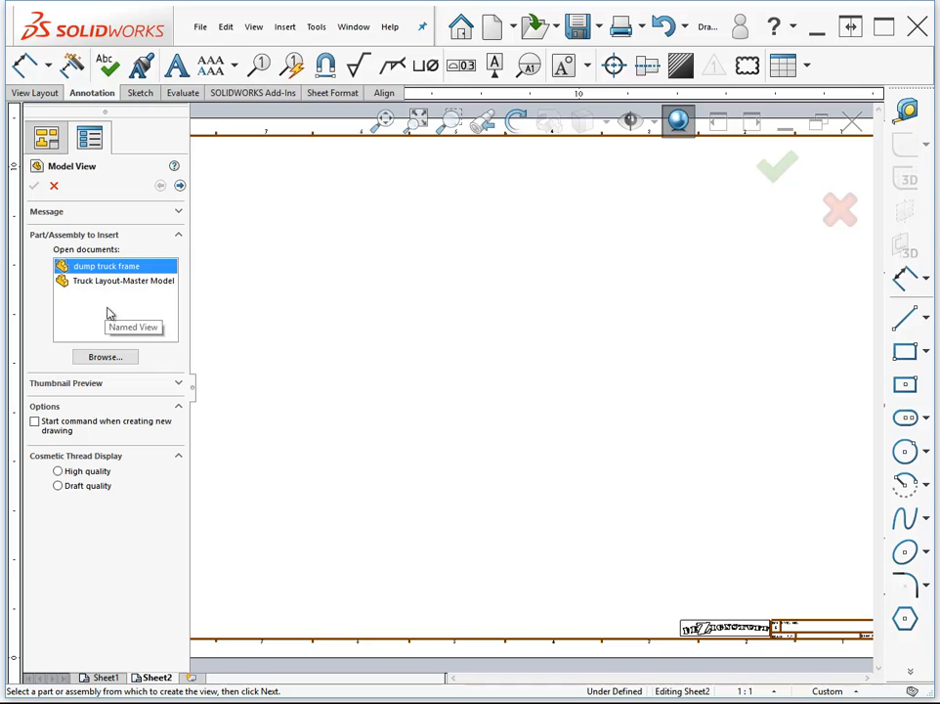
left_click(109, 357)
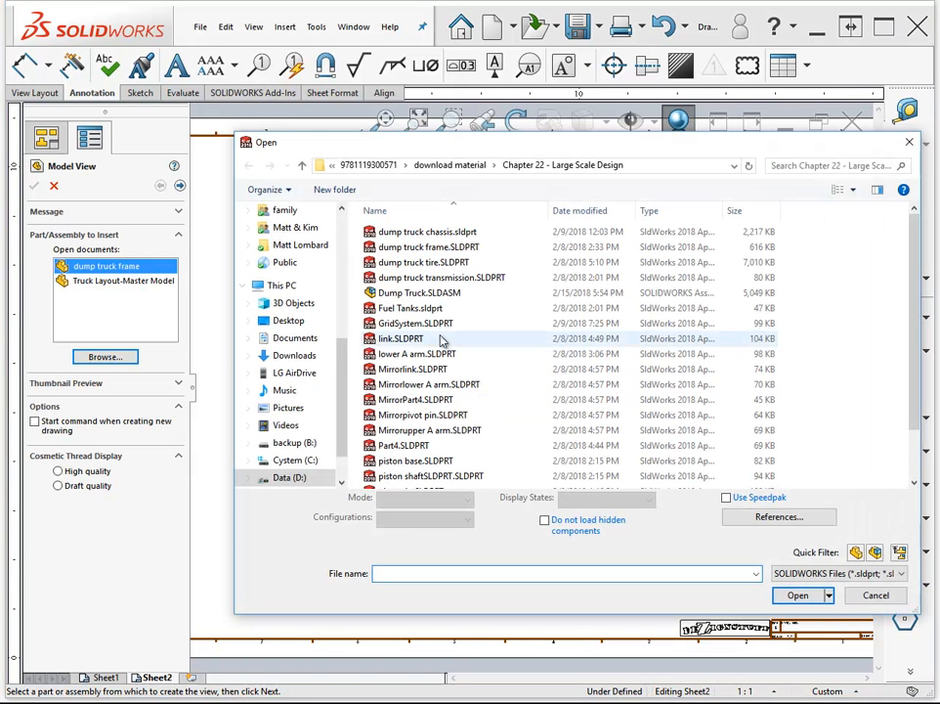
left_click(439, 294)
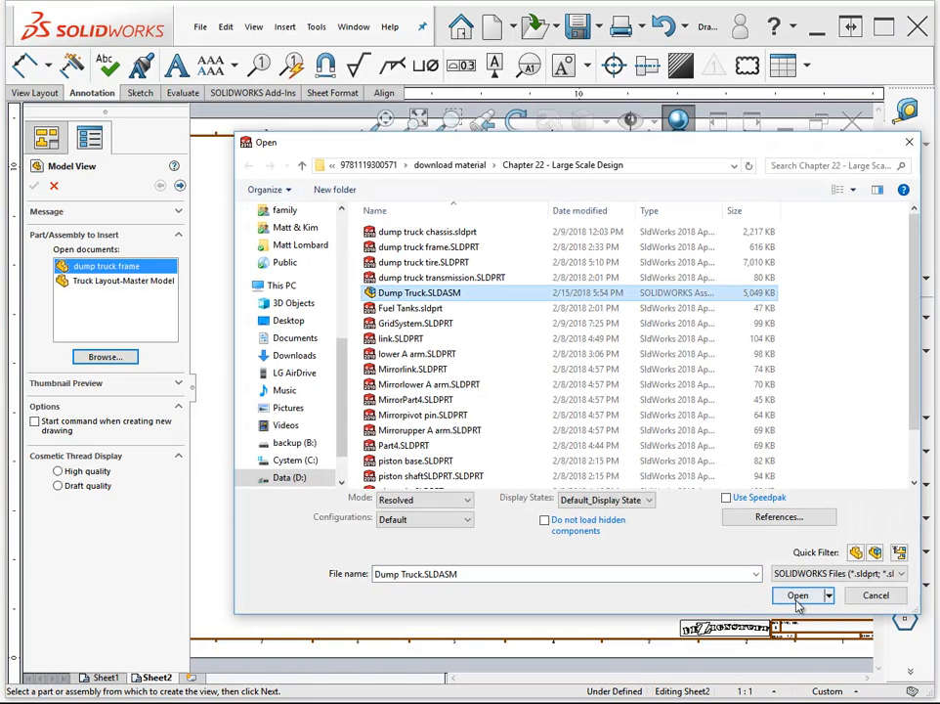
key("Return")
left_click(523, 512)
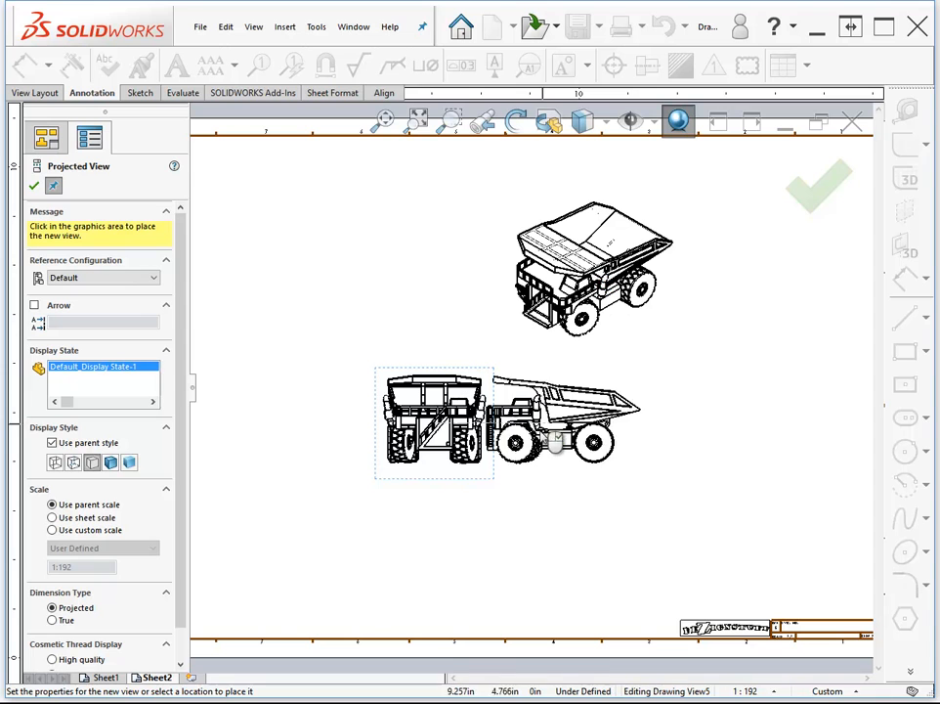
left_click(534, 472)
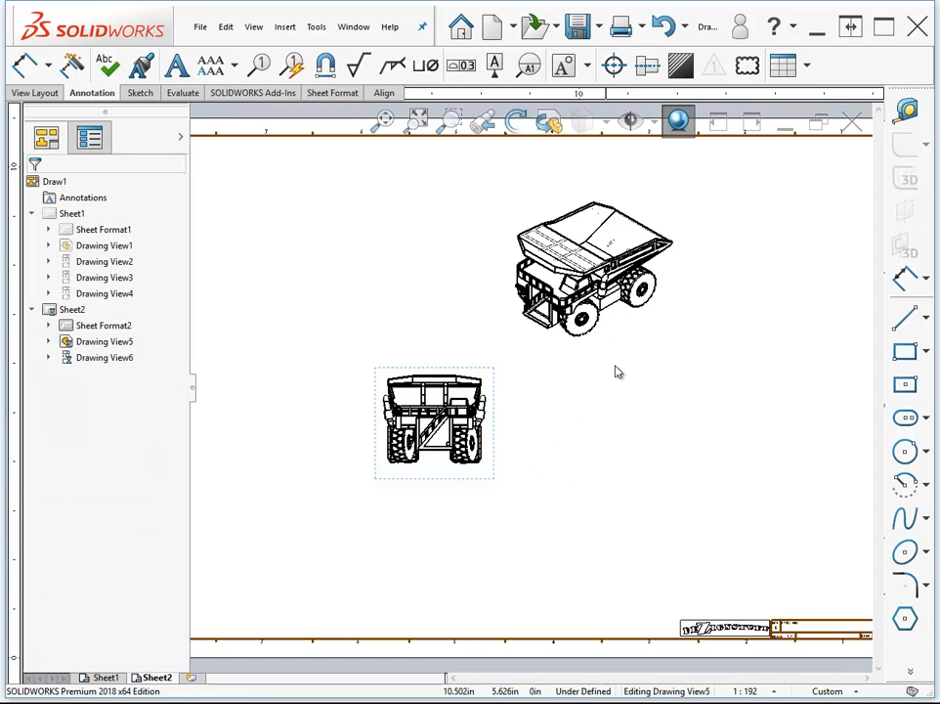
Step: Set the isometric truck view's display style to shaded with edges in high quality
left_click(618, 330)
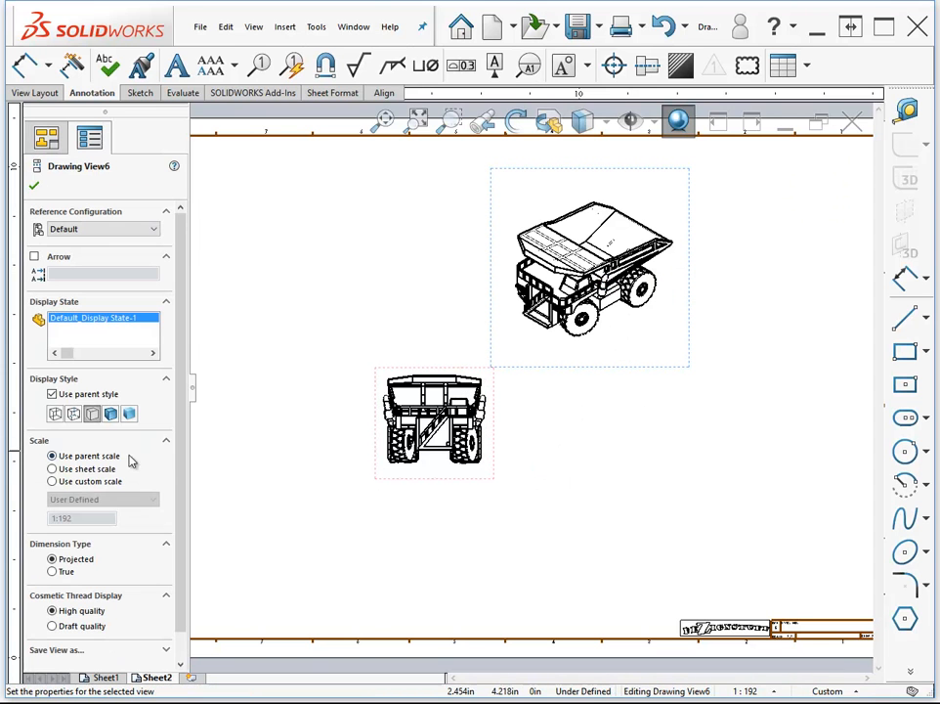
left_click(110, 414)
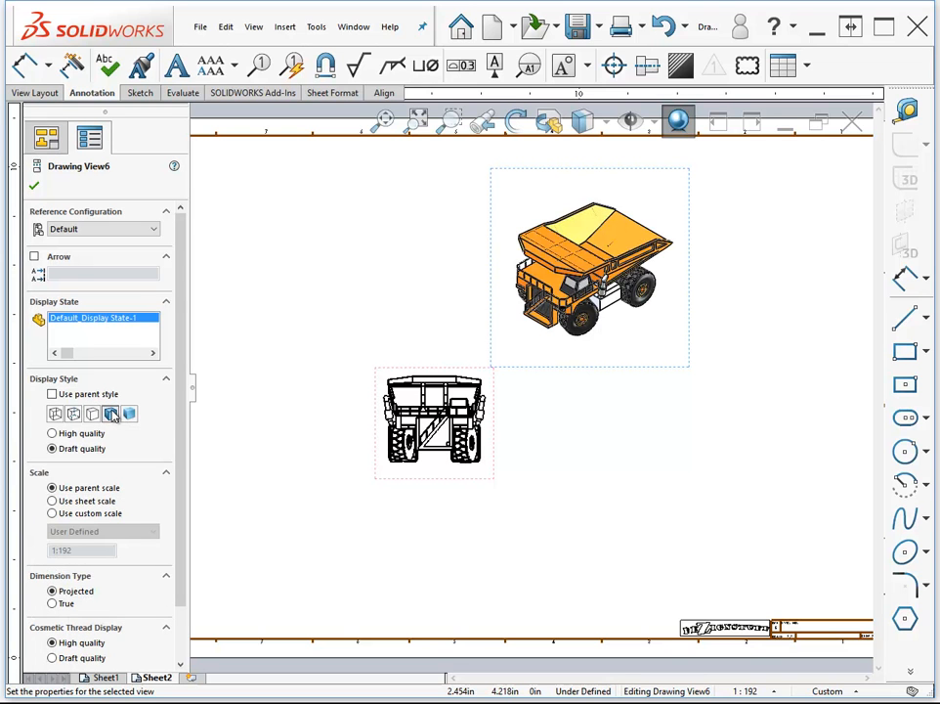
left_click(52, 434)
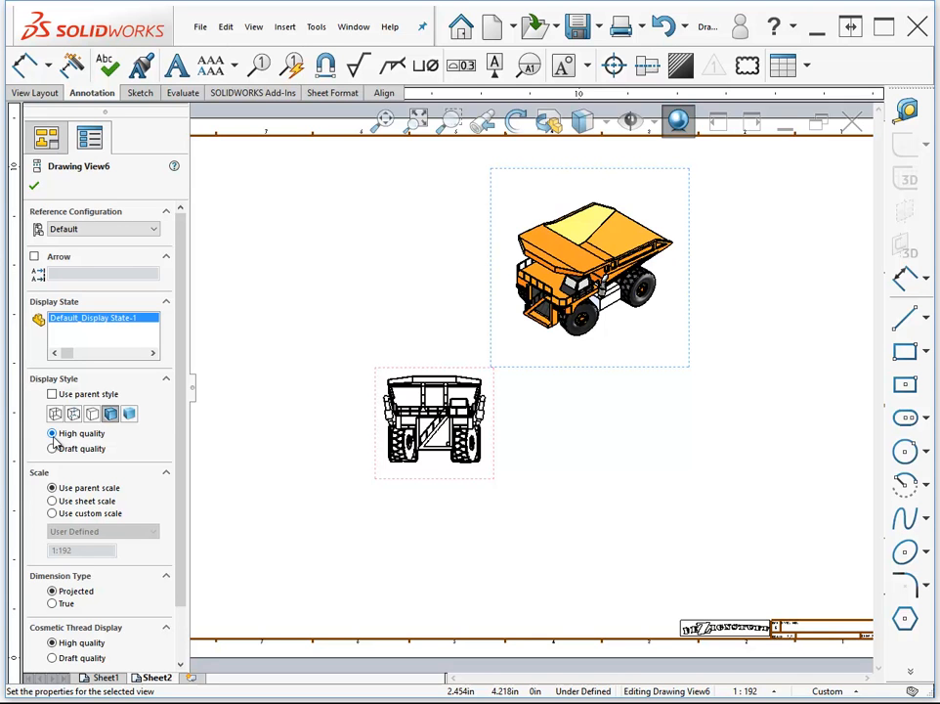
left_click(33, 185)
left_click(623, 447)
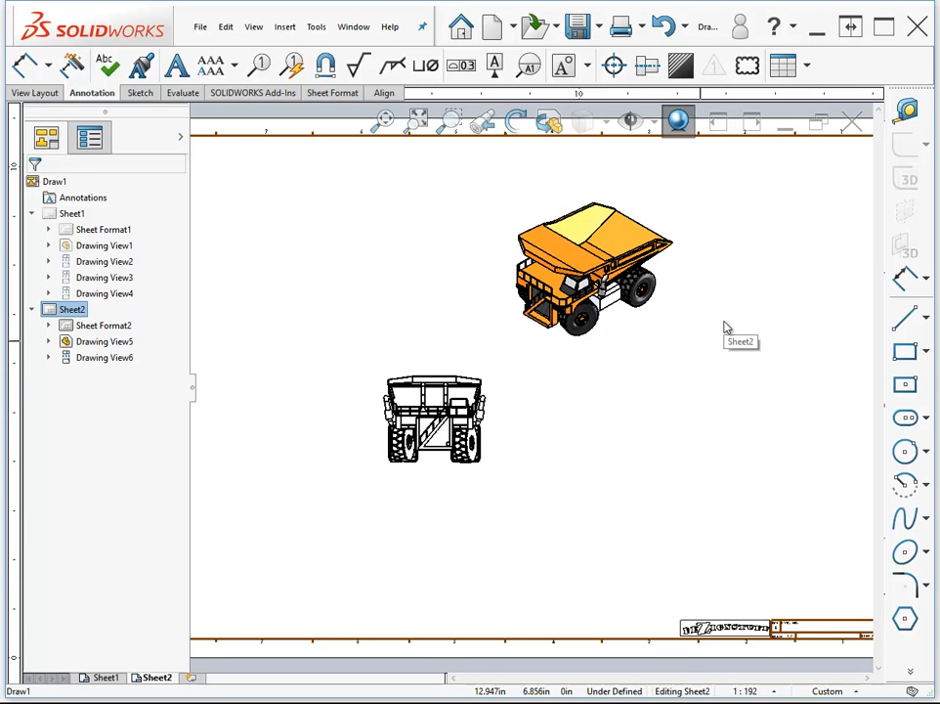
Step: Insert a top-level-only bill of materials for the isometric truck view, using the bom-standard template
left_click(655, 329)
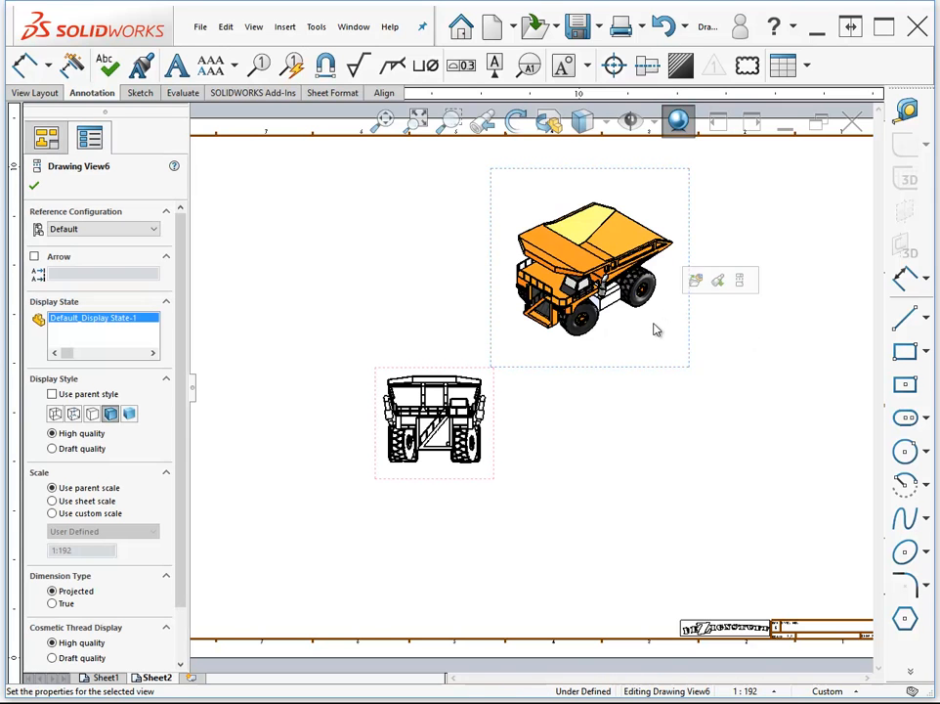
left_click(807, 68)
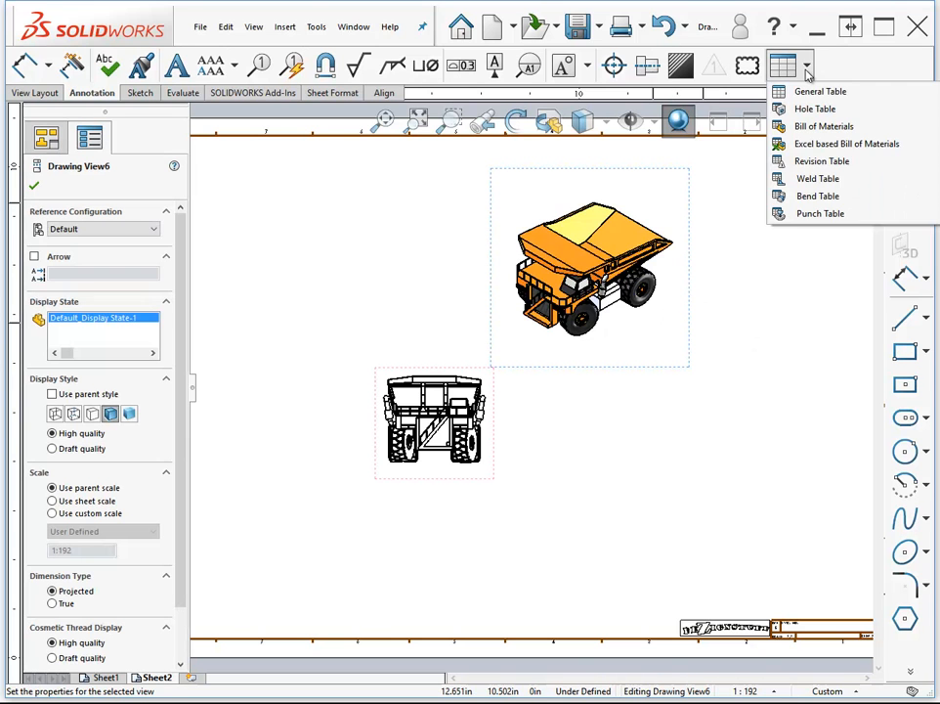
left_click(811, 127)
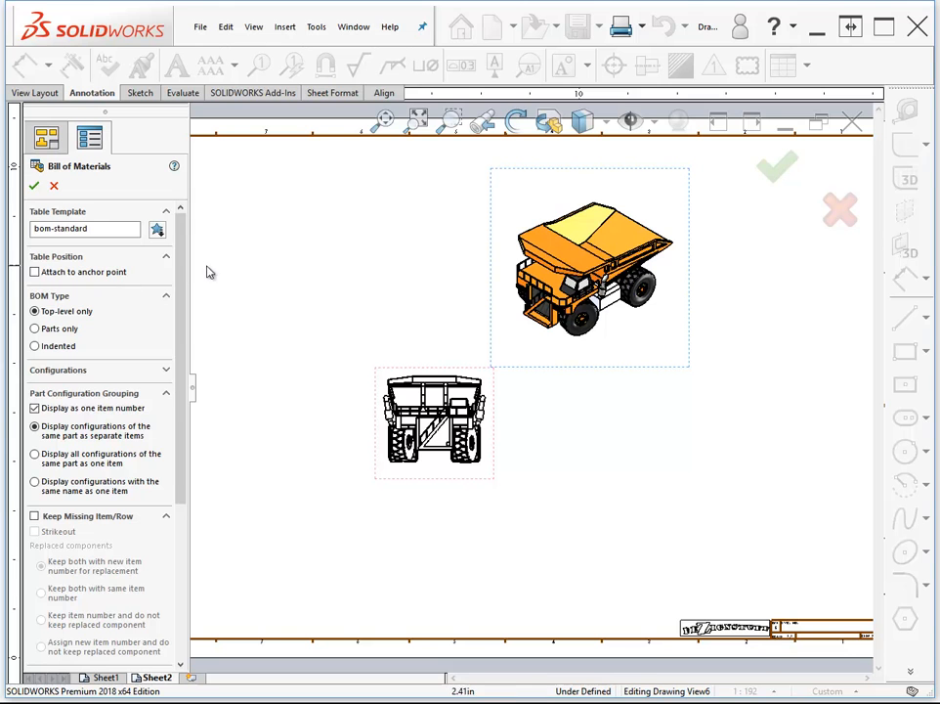
left_click_drag(182, 293, 196, 247)
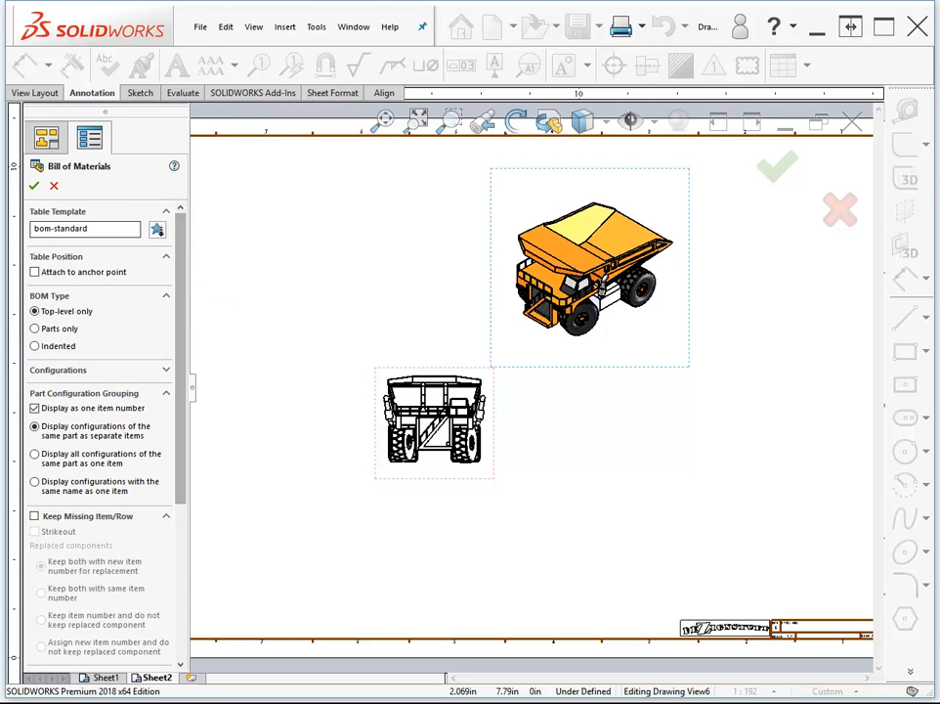
left_click(33, 185)
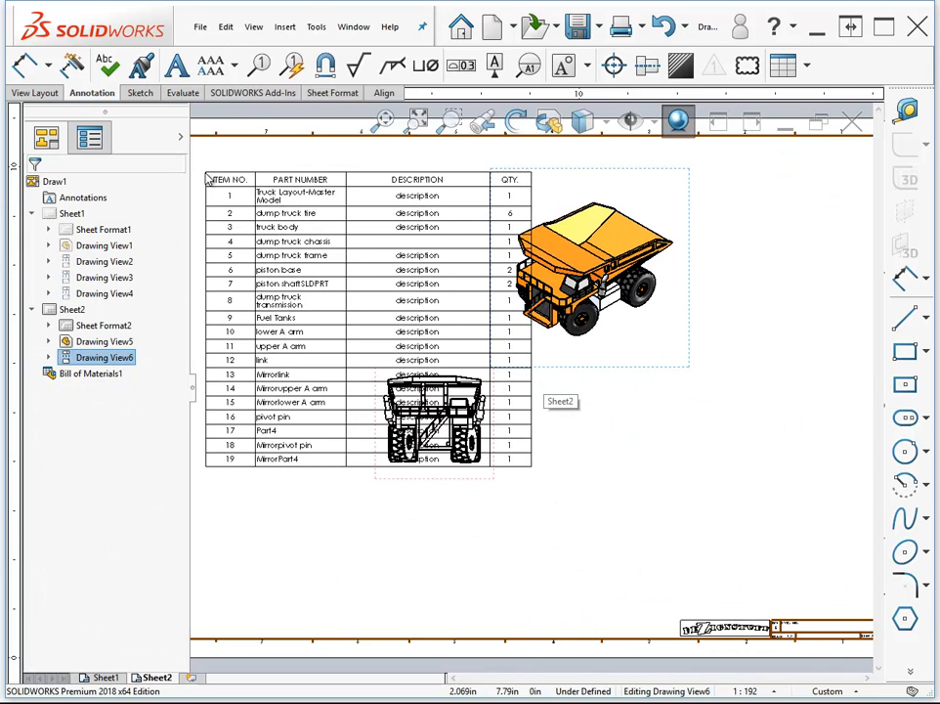
left_click(207, 180)
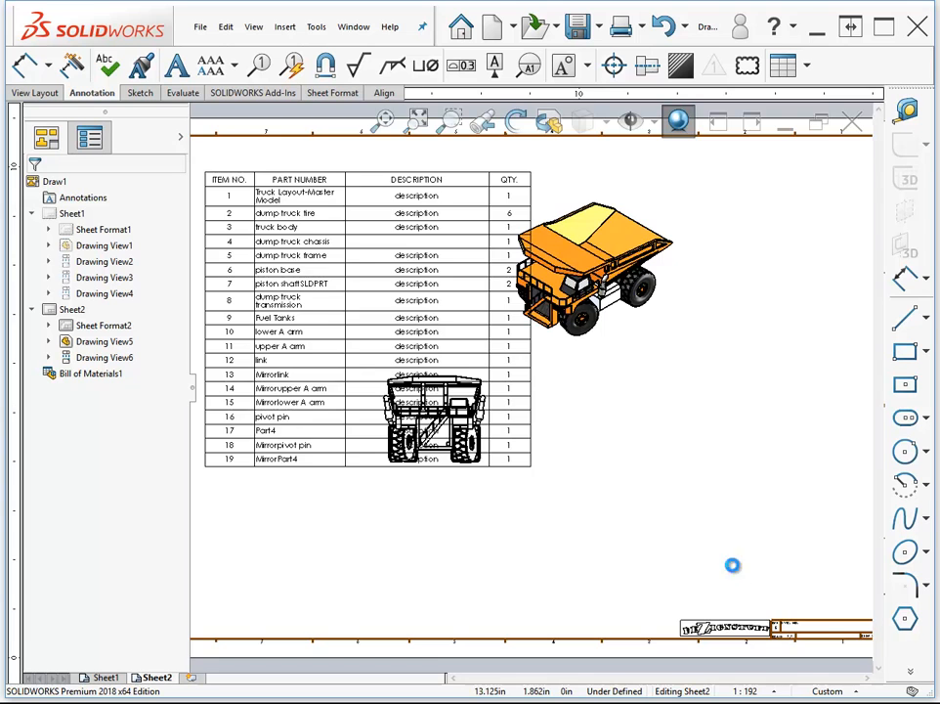
Step: Move the bill of materials to the upper-left corner of the sheet border and the front view below the table
key("f")
left_click(294, 222)
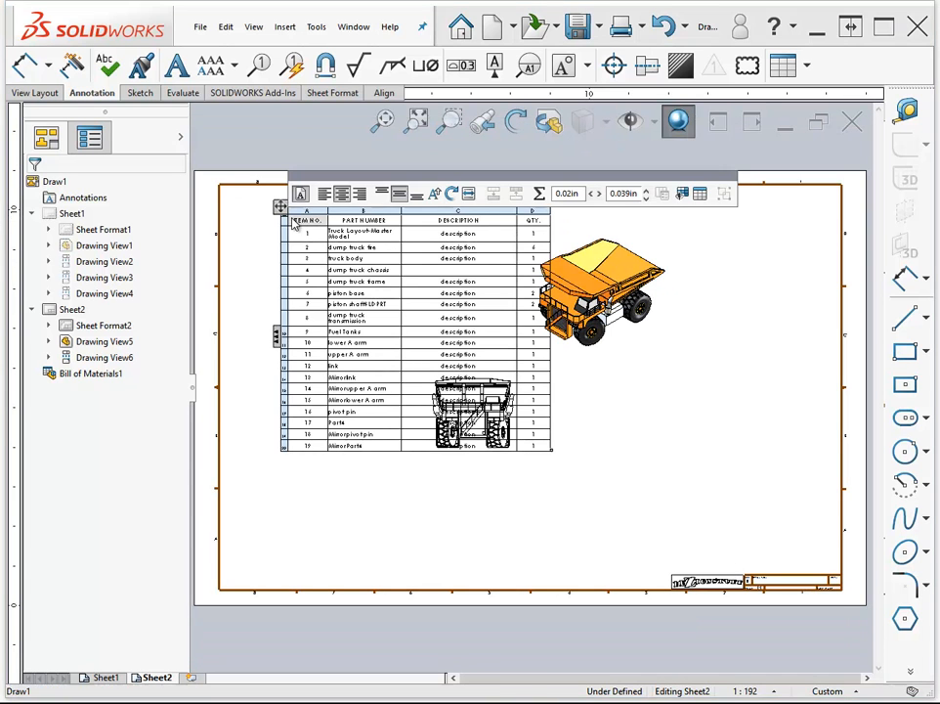
left_click_drag(274, 203, 231, 203)
left_click(382, 356)
left_click_drag(498, 465, 497, 555)
left_click(628, 508)
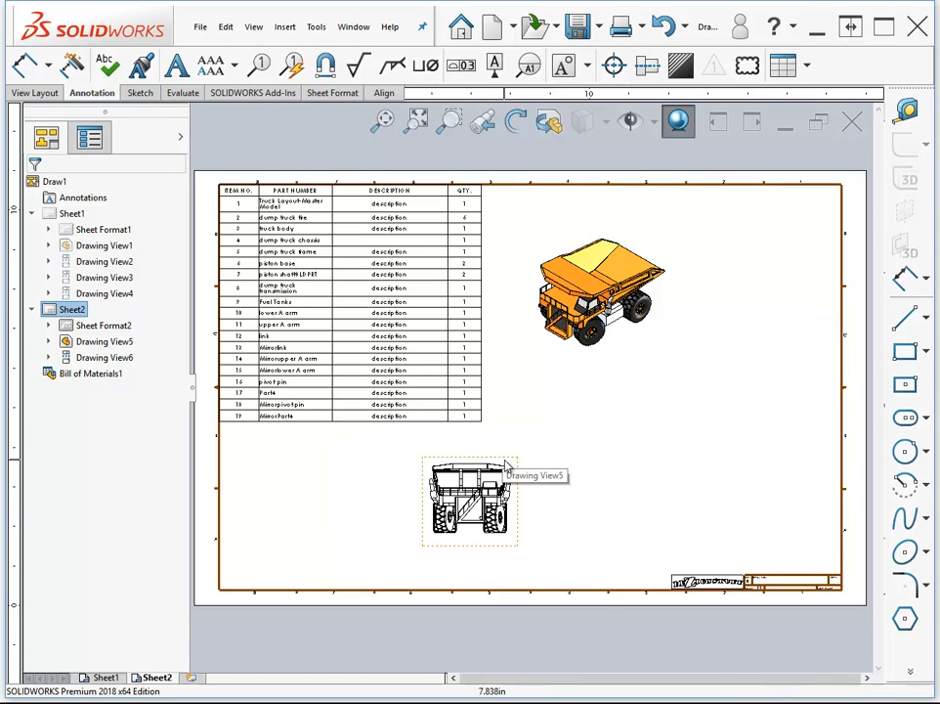
Step: Add circular item-number balloons to the truck body, rear tire, fuel tanks and chassis in the isometric view
left_click(260, 65)
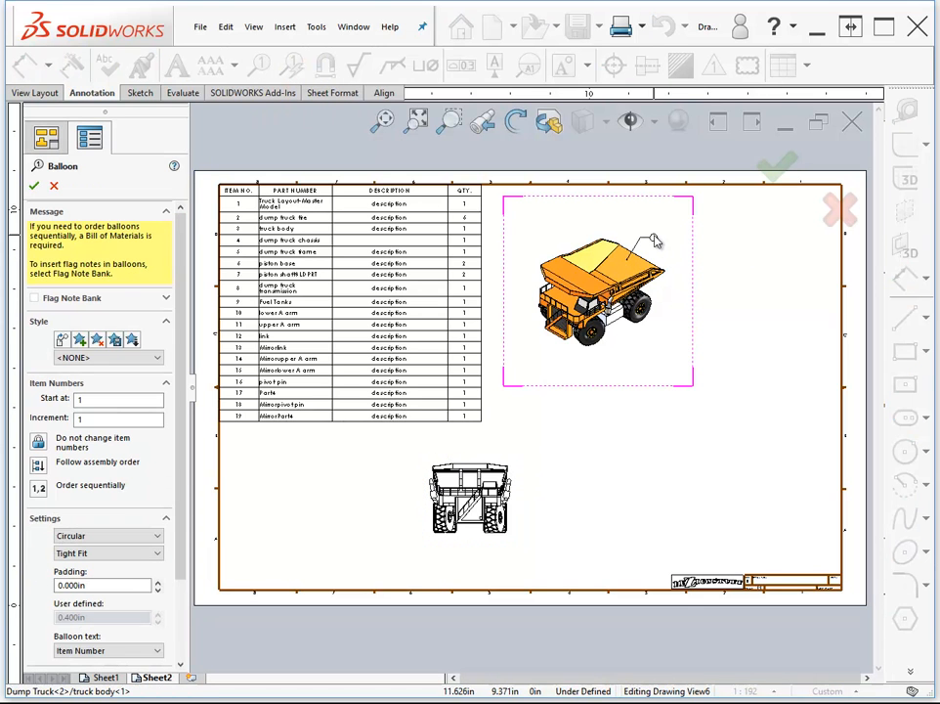
scroll(668, 298, "down", 5)
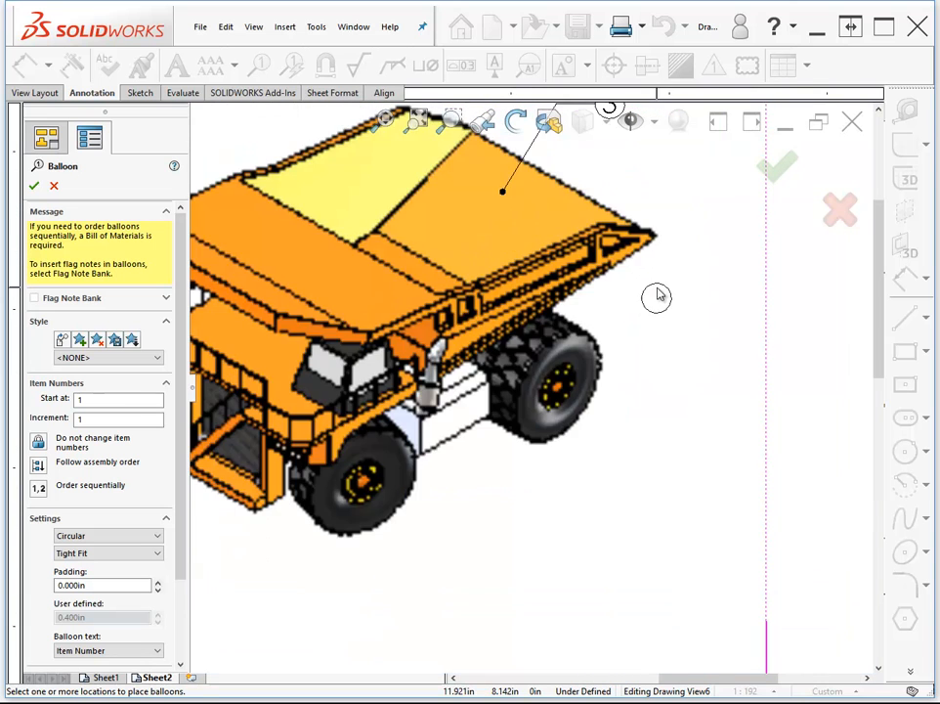
scroll(656, 297, "up", 4)
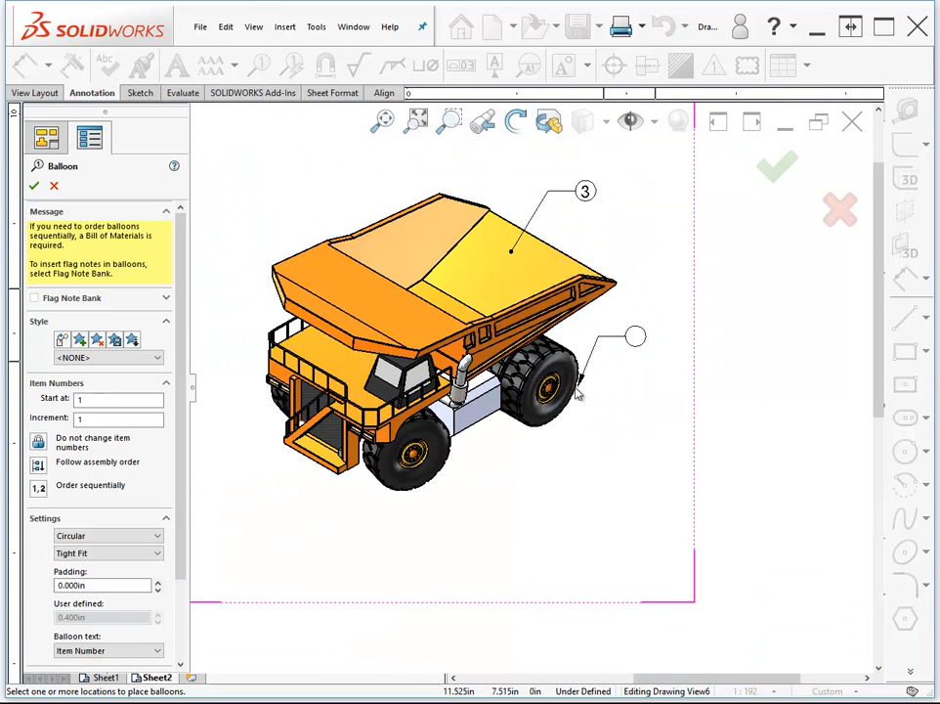
left_click(575, 393)
left_click(656, 412)
left_click(472, 418)
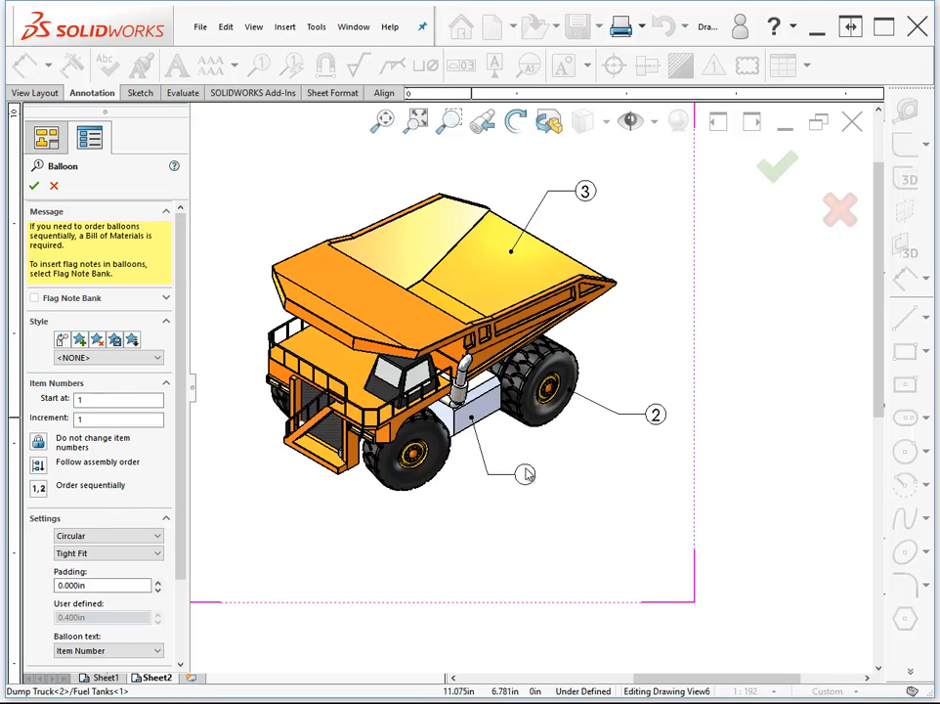
left_click(524, 479)
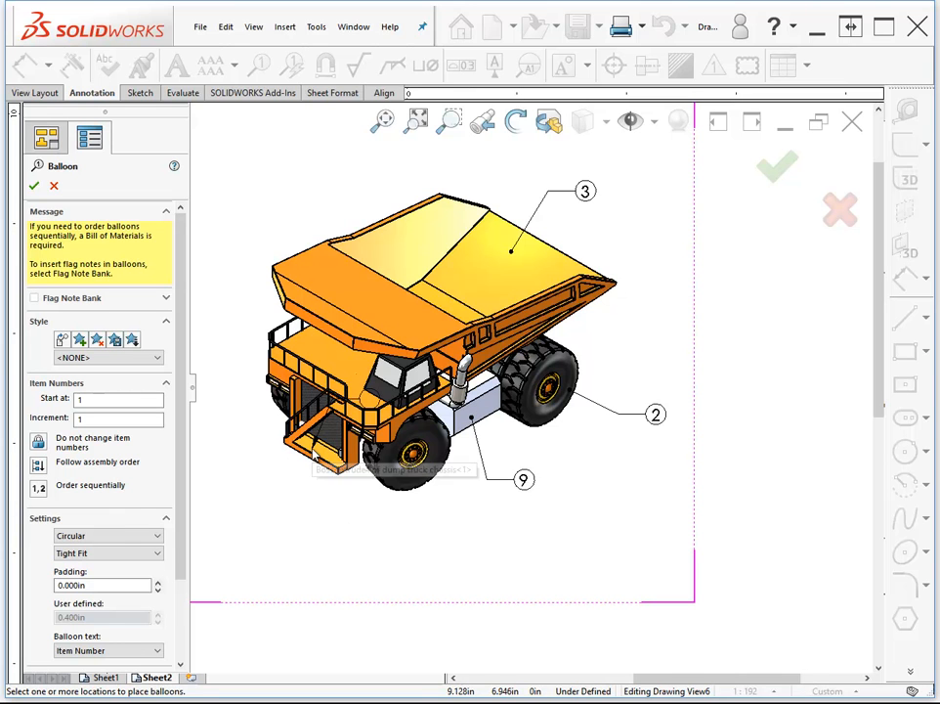
left_click(311, 451)
left_click(259, 511)
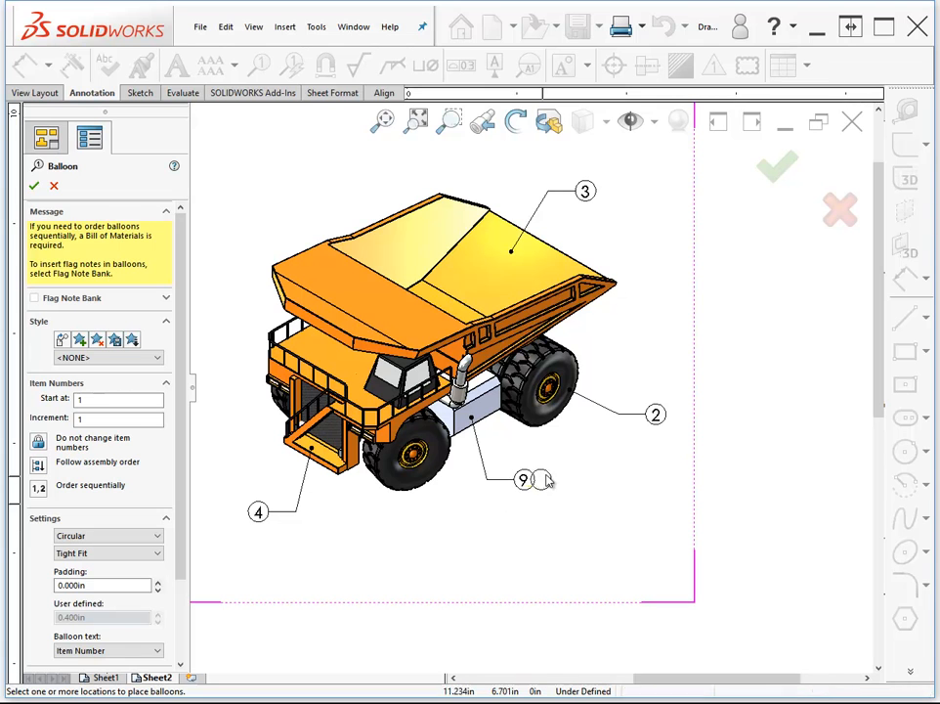
key("f")
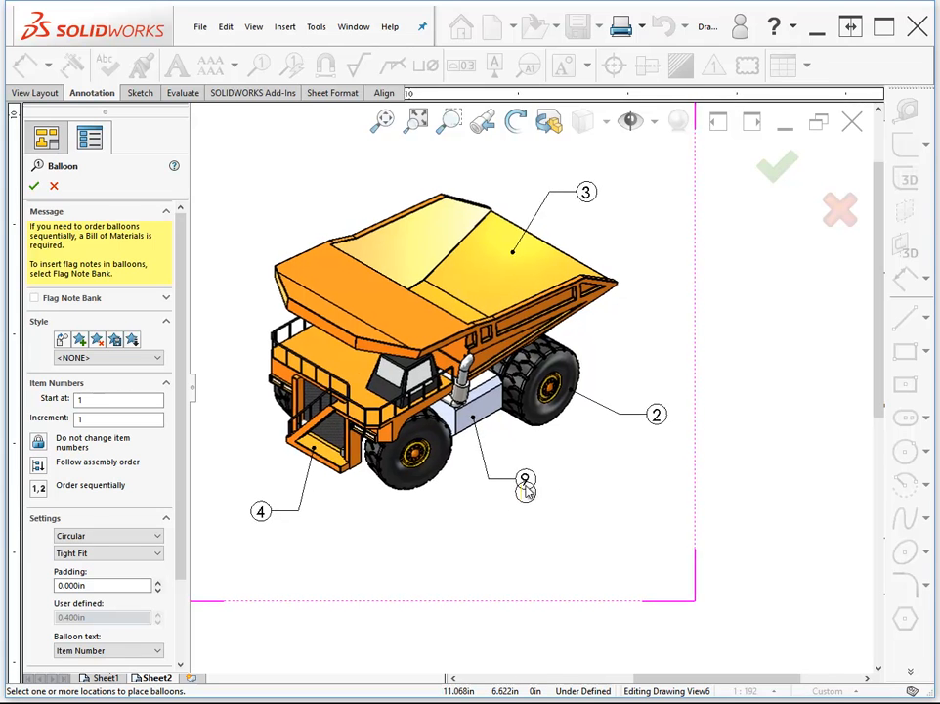
scroll(519, 489, "up", 1)
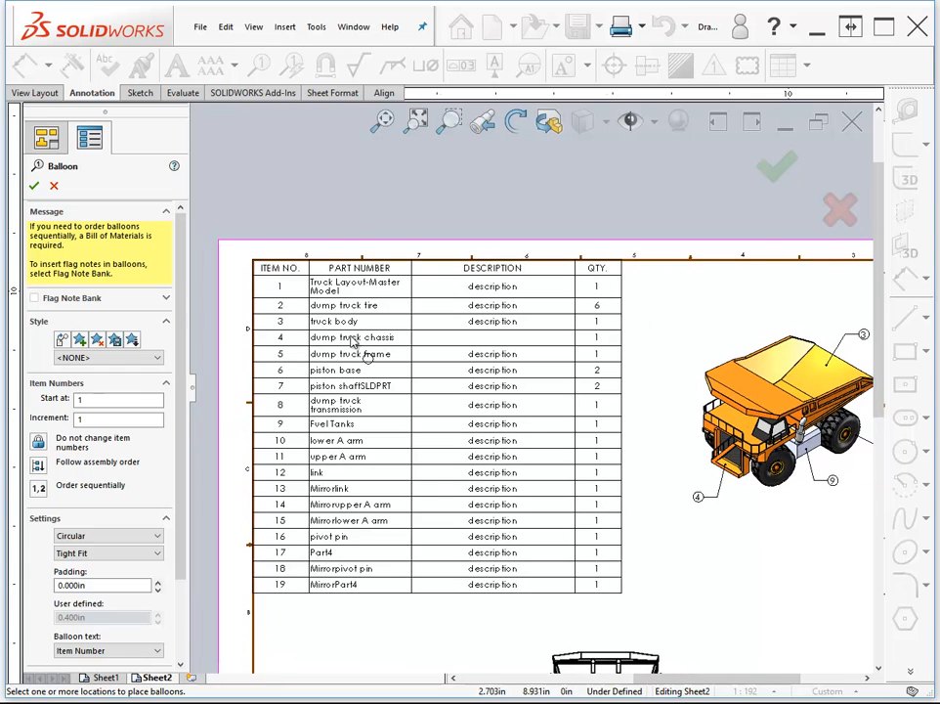